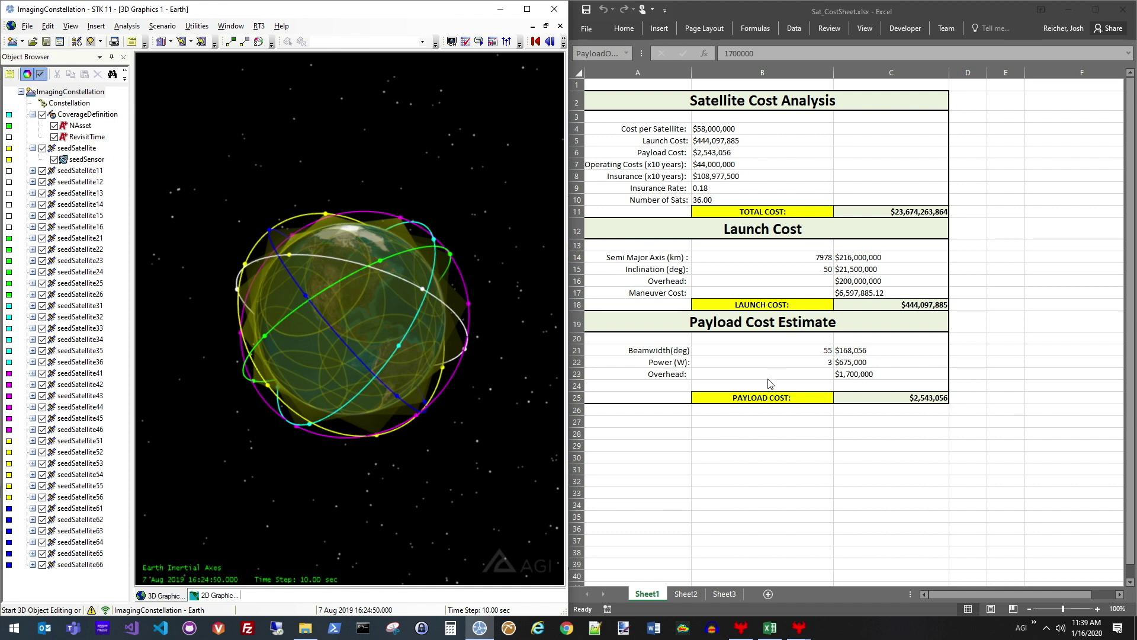
Bring ModelCenter forward and open the Link Editor for the STK11 and Excel components.
{"action": "left_click", "coordinate": [741, 632]}
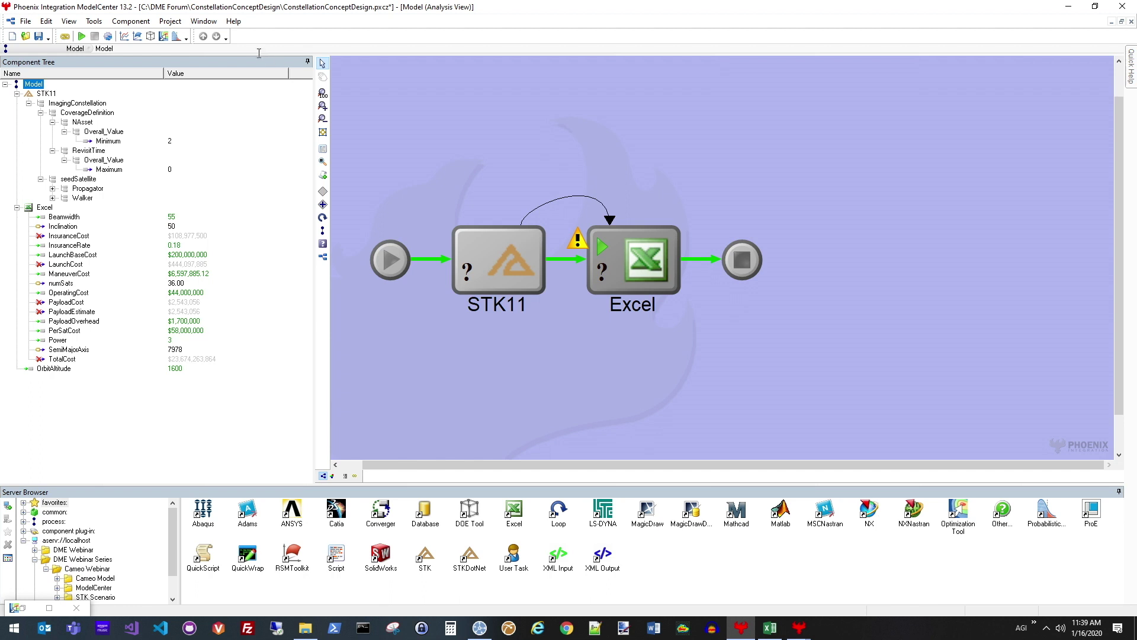
{"action": "left_click", "coordinate": [65, 37]}
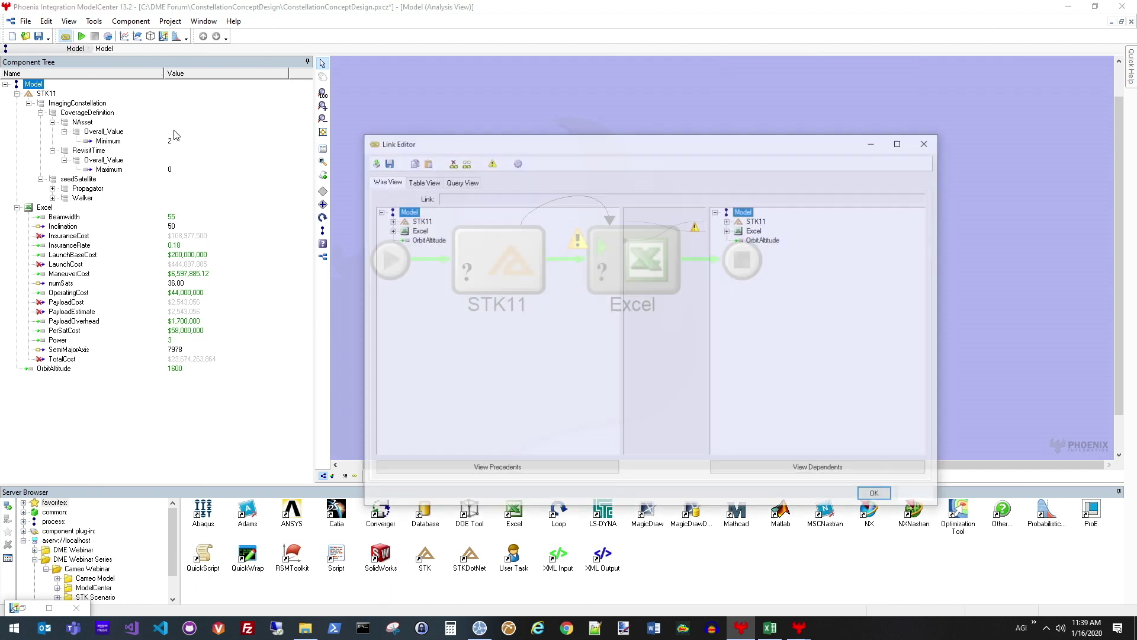
Expand STK11's tree to NAsset Minimum, RevisitTime Maximum and seedSatellite's Propagator.
{"action": "left_click", "coordinate": [390, 221]}
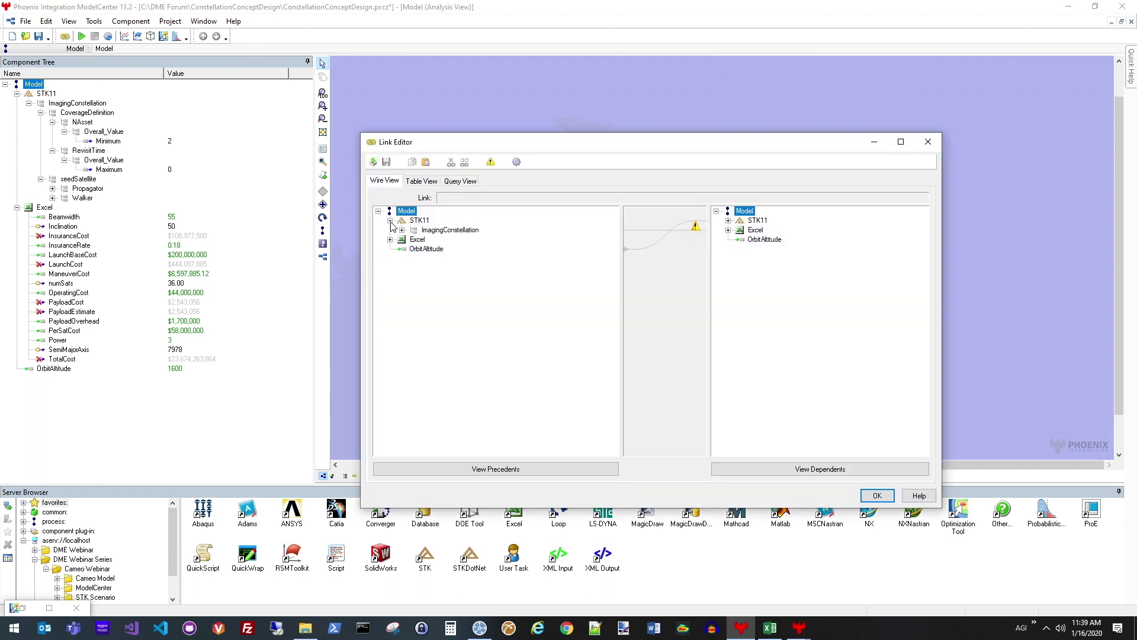
{"action": "left_click", "coordinate": [401, 230]}
{"action": "left_click", "coordinate": [413, 239]}
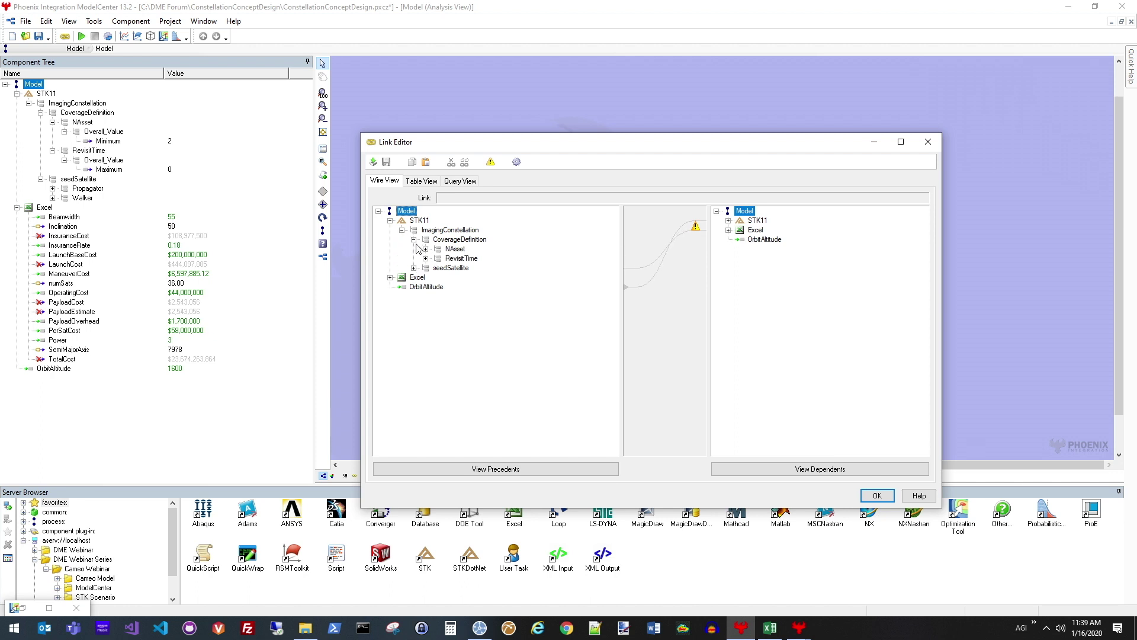
{"action": "left_click", "coordinate": [425, 249]}
{"action": "left_click", "coordinate": [437, 258]}
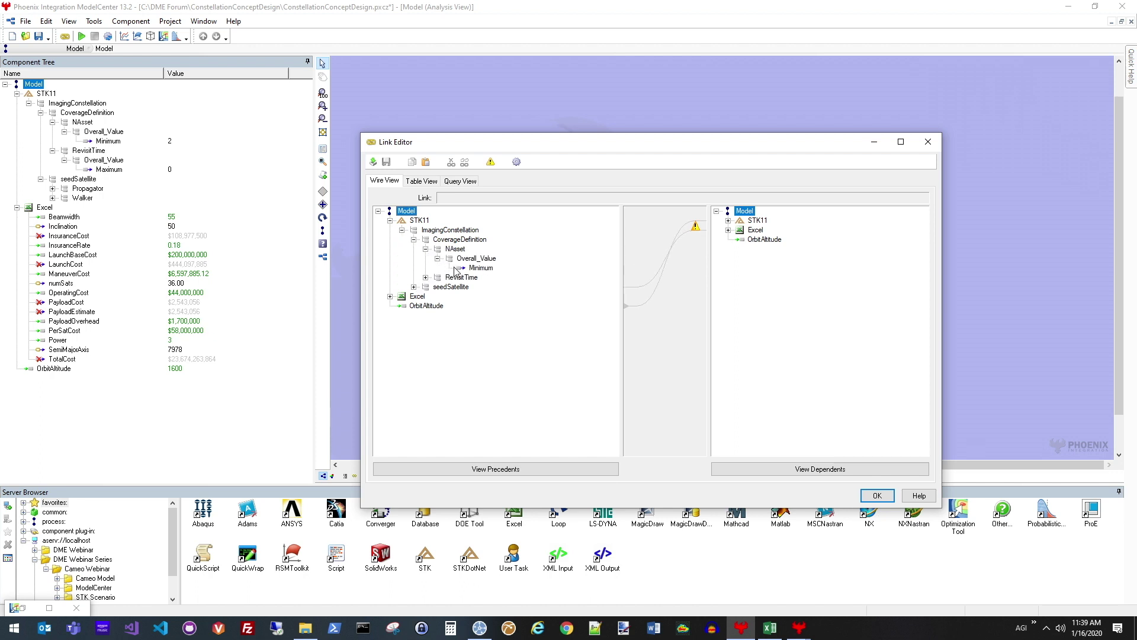
{"action": "left_click", "coordinate": [425, 277]}
{"action": "left_click", "coordinate": [437, 287]}
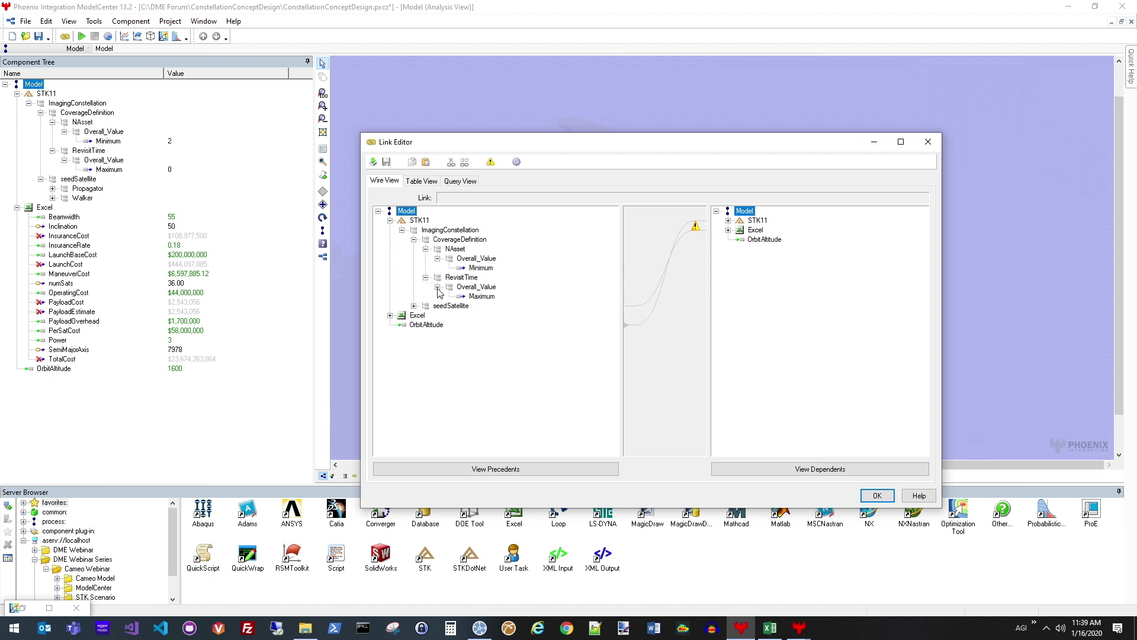
{"action": "left_click", "coordinate": [414, 306]}
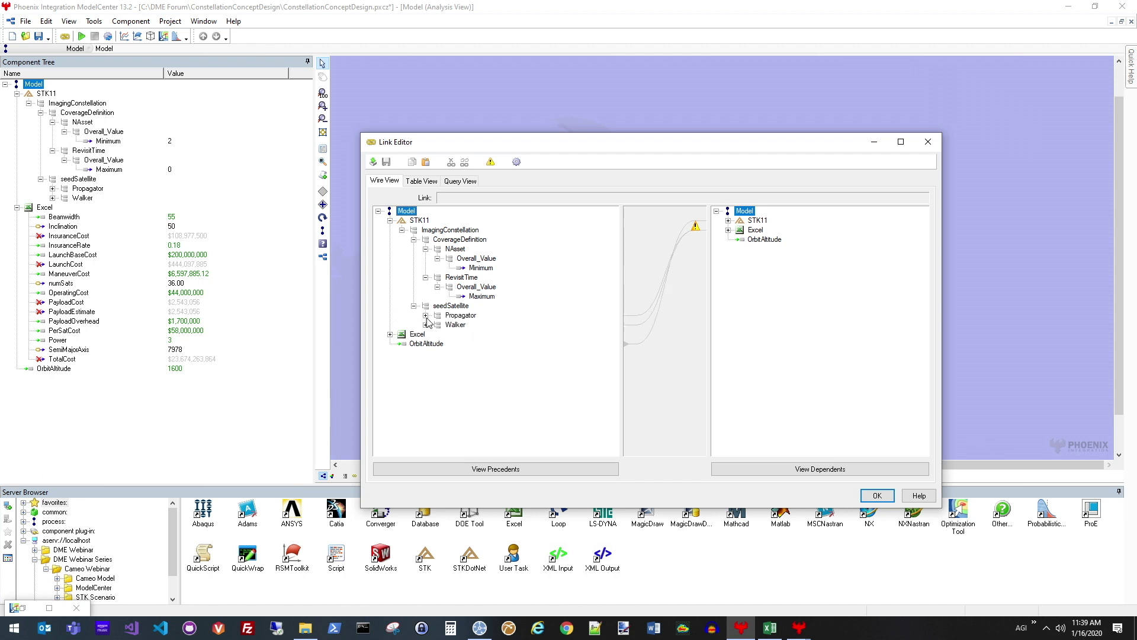
{"action": "left_click", "coordinate": [425, 316]}
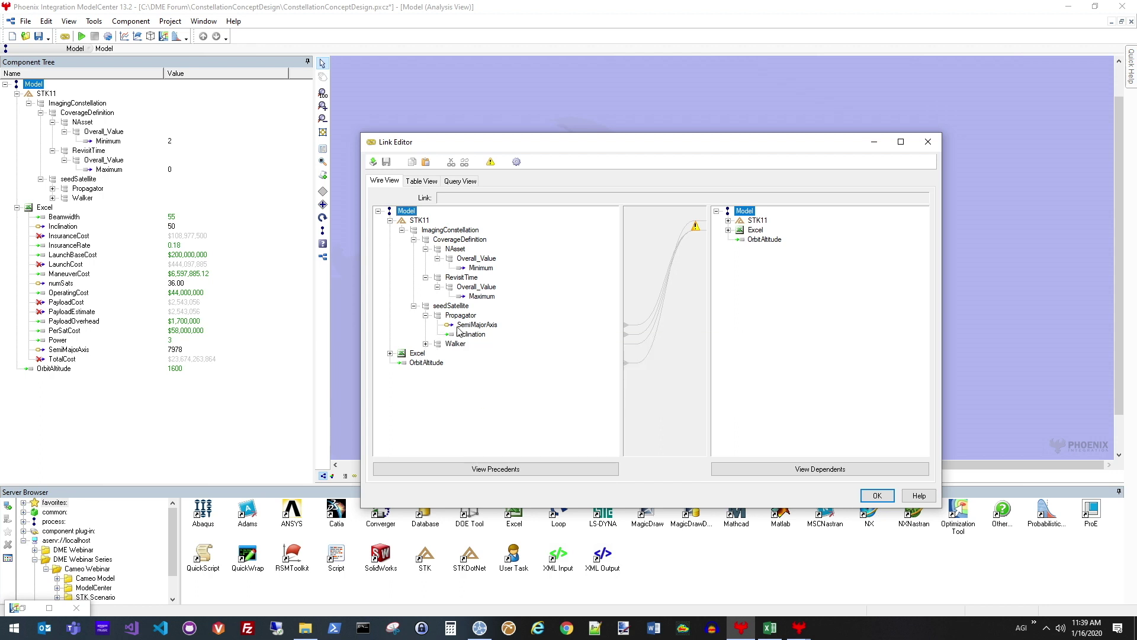
Trace the Inclination, numPlanes and numSatPerPlane links and view Excel's numSats formula.
{"action": "left_click", "coordinate": [473, 335]}
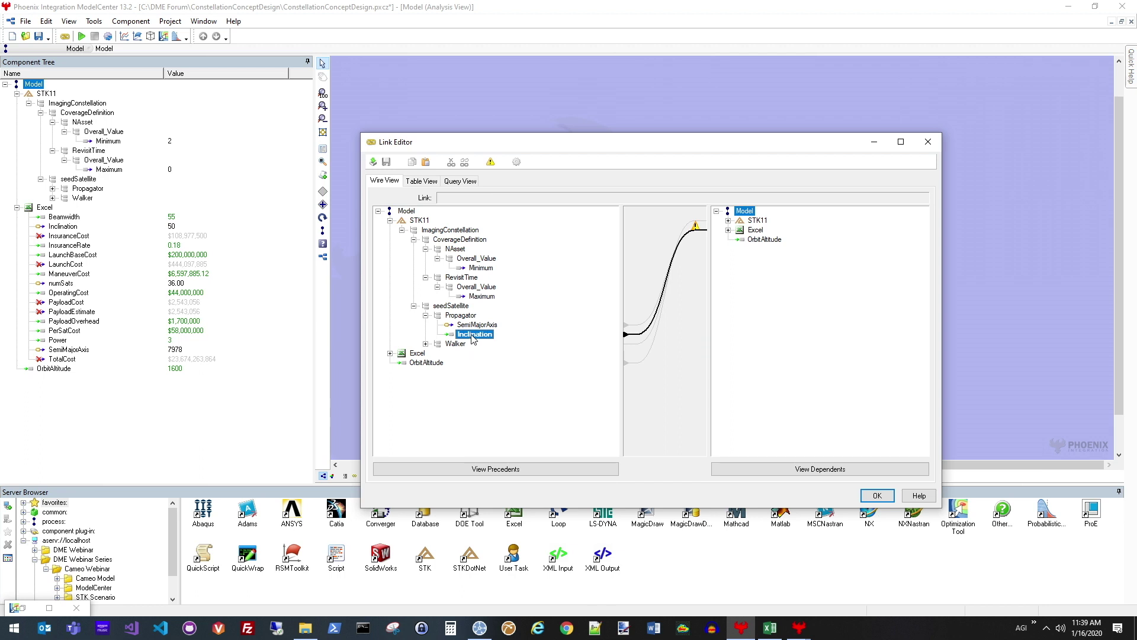
{"action": "left_click", "coordinate": [426, 345]}
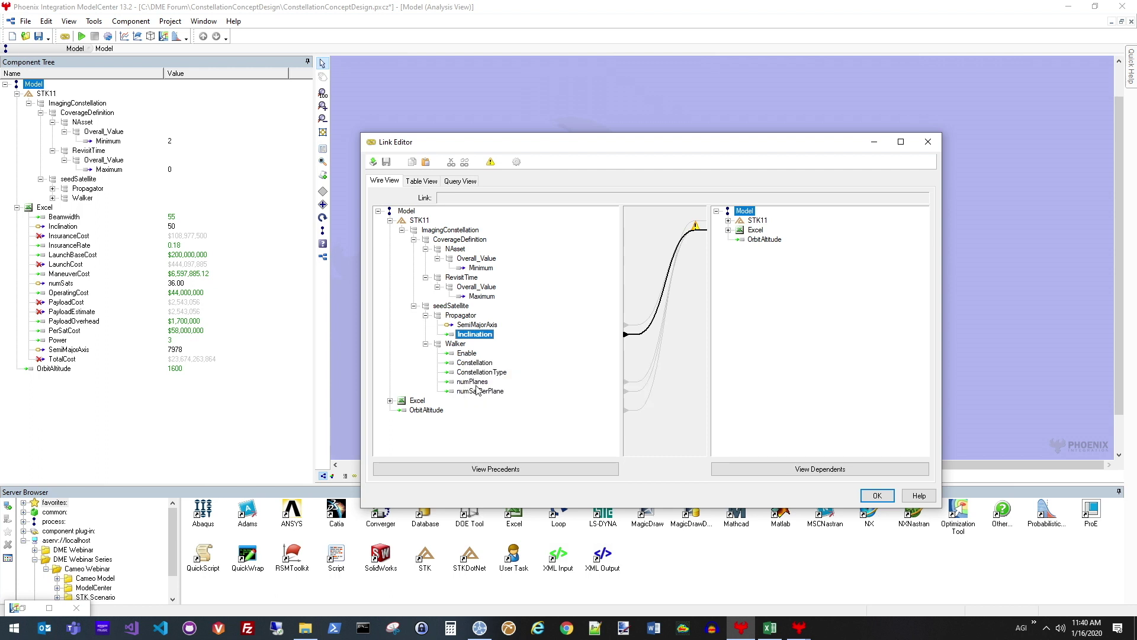
{"action": "left_click", "coordinate": [475, 383]}
{"action": "left_click", "coordinate": [480, 394]}
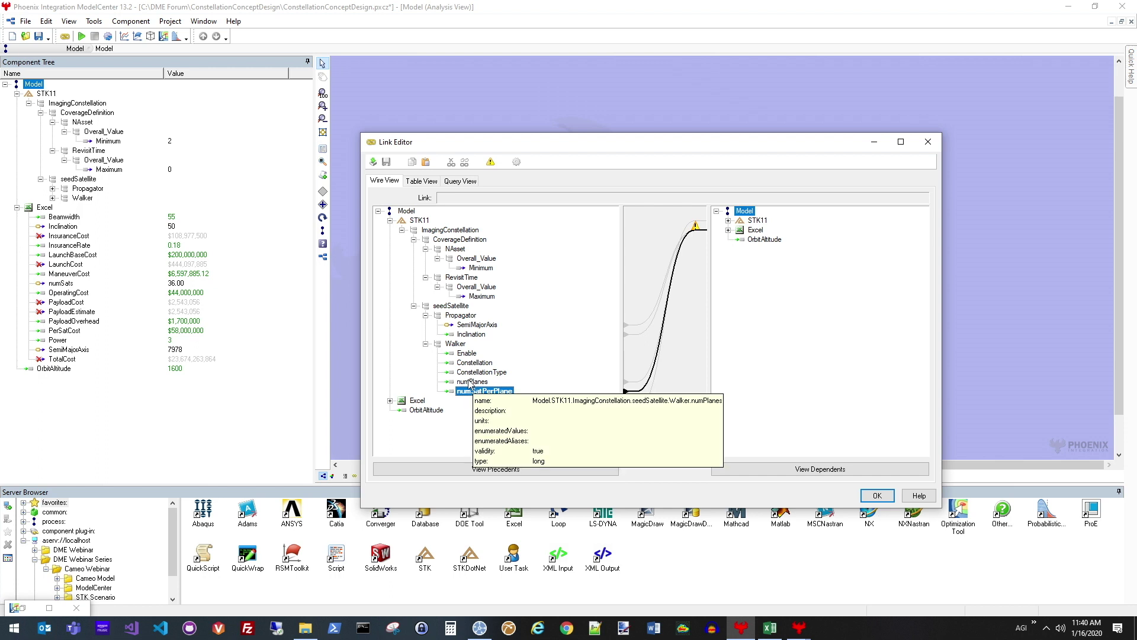
{"action": "left_click", "coordinate": [727, 230]}
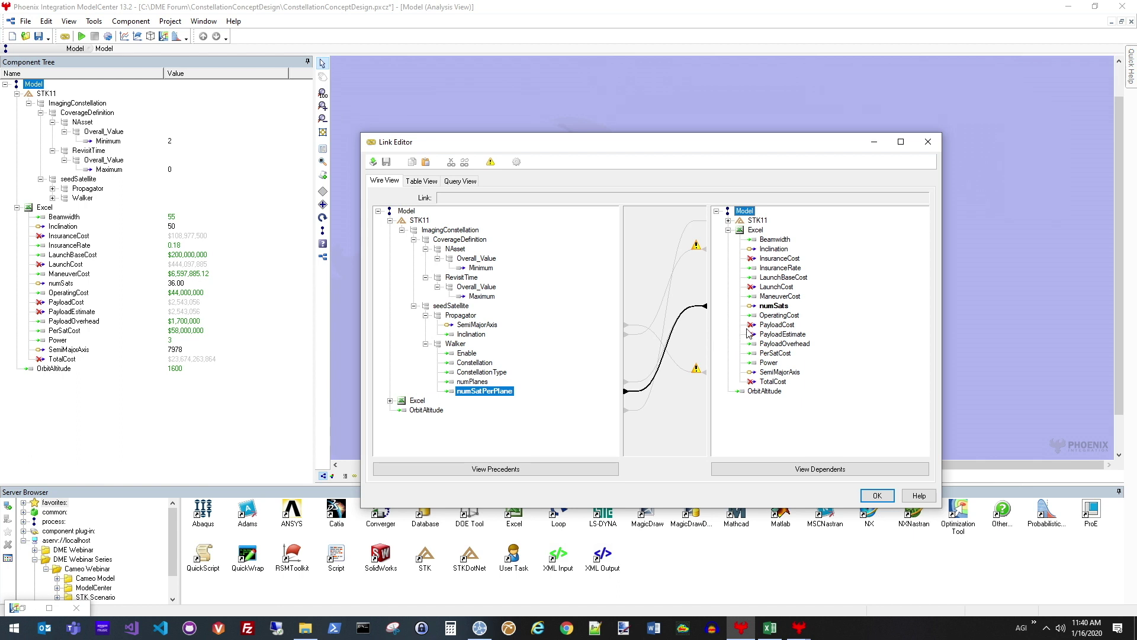
{"action": "left_click", "coordinate": [776, 307]}
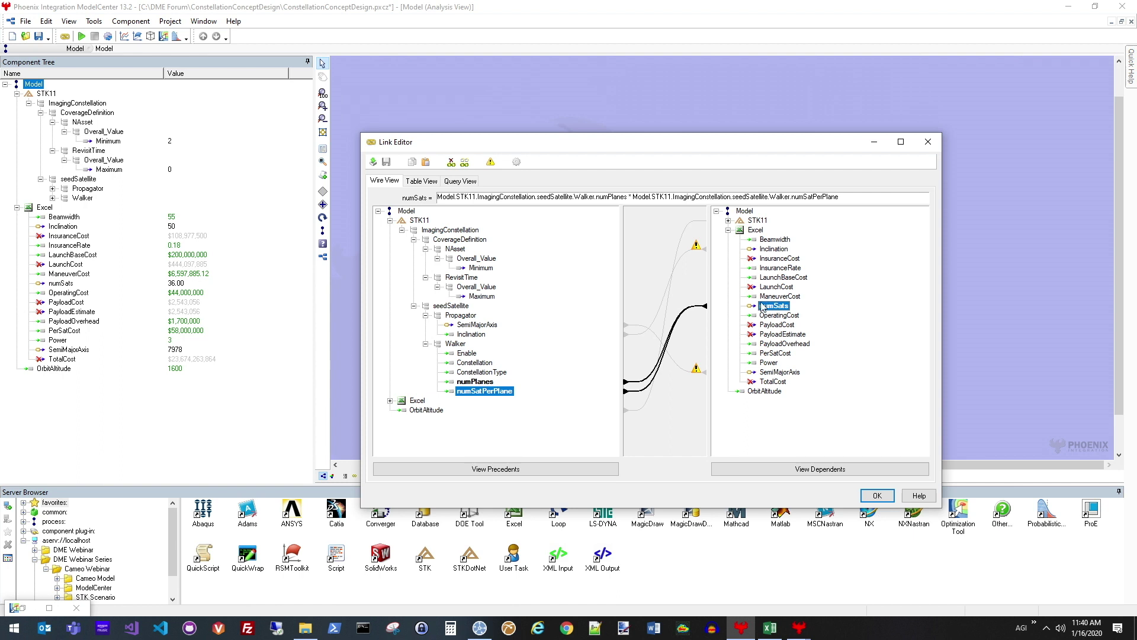
{"action": "mouse_move", "coordinate": [775, 311]}
{"action": "left_click", "coordinate": [777, 249]}
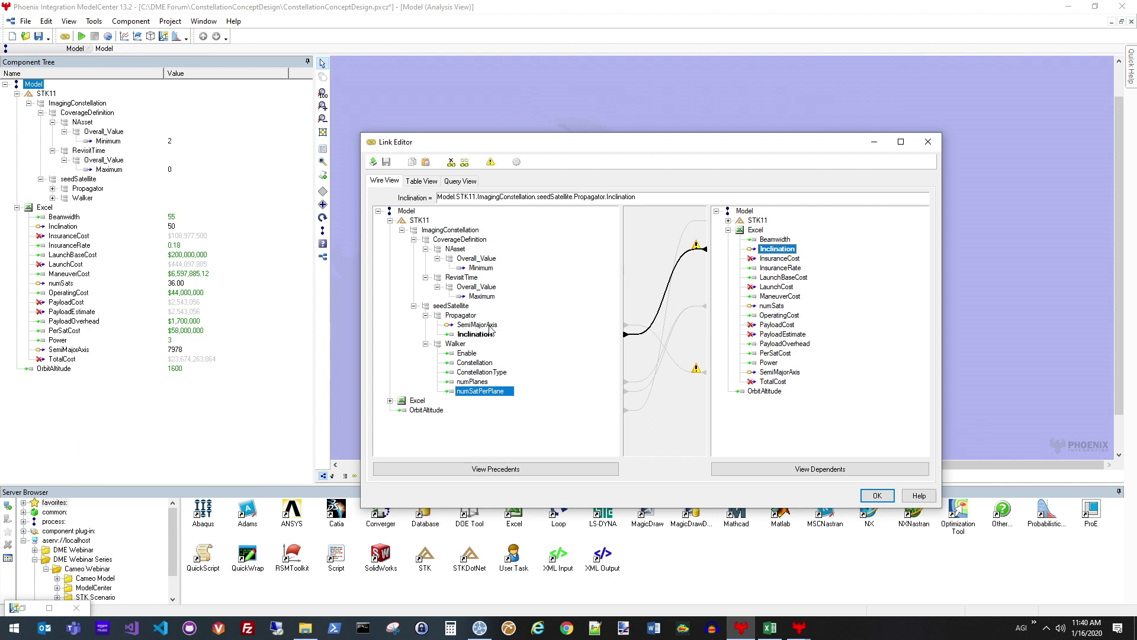
{"action": "mouse_move", "coordinate": [471, 326]}
{"action": "left_click", "coordinate": [772, 372]}
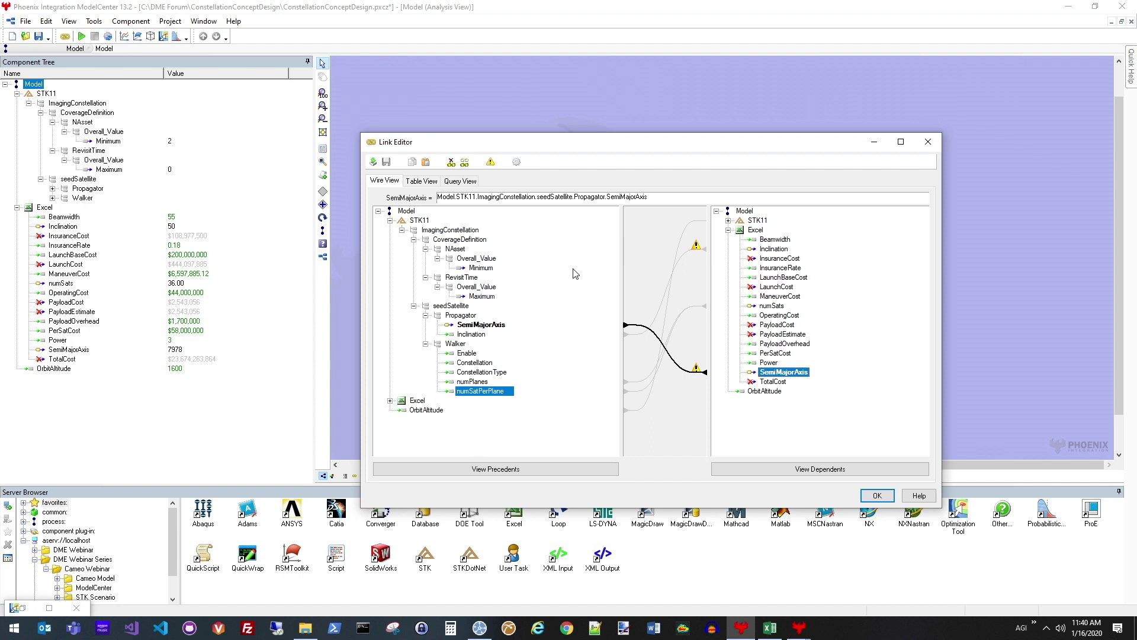
{"action": "mouse_move", "coordinate": [487, 271]}
{"action": "left_click", "coordinate": [882, 497]}
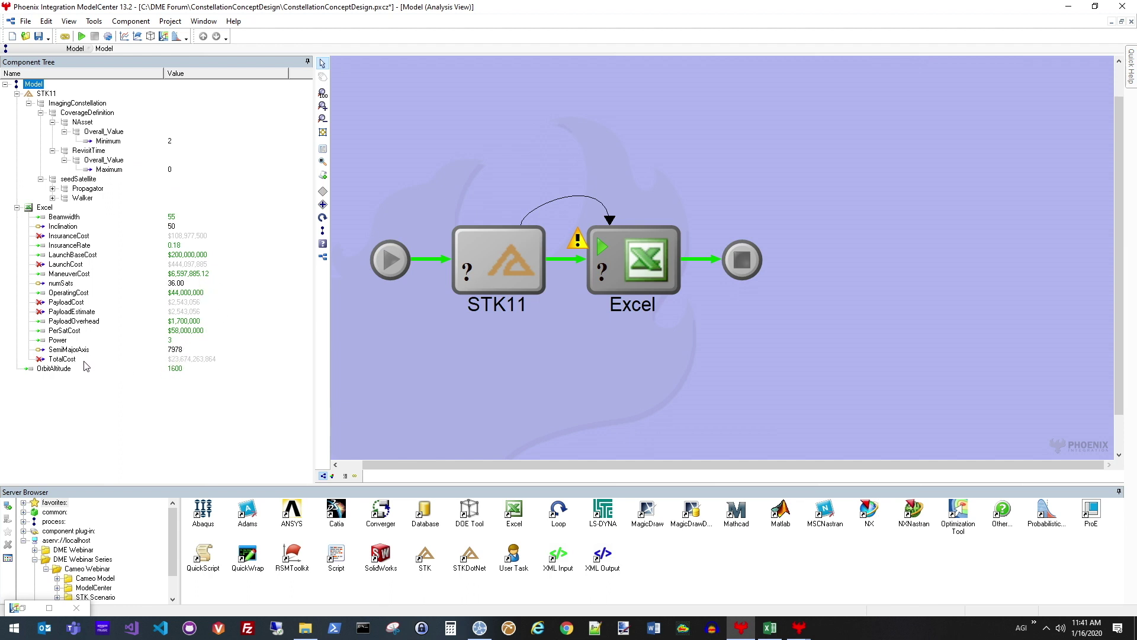
Run the model from TotalCost so it evaluates to $23,674,263,864.
{"action": "double_click", "coordinate": [39, 363]}
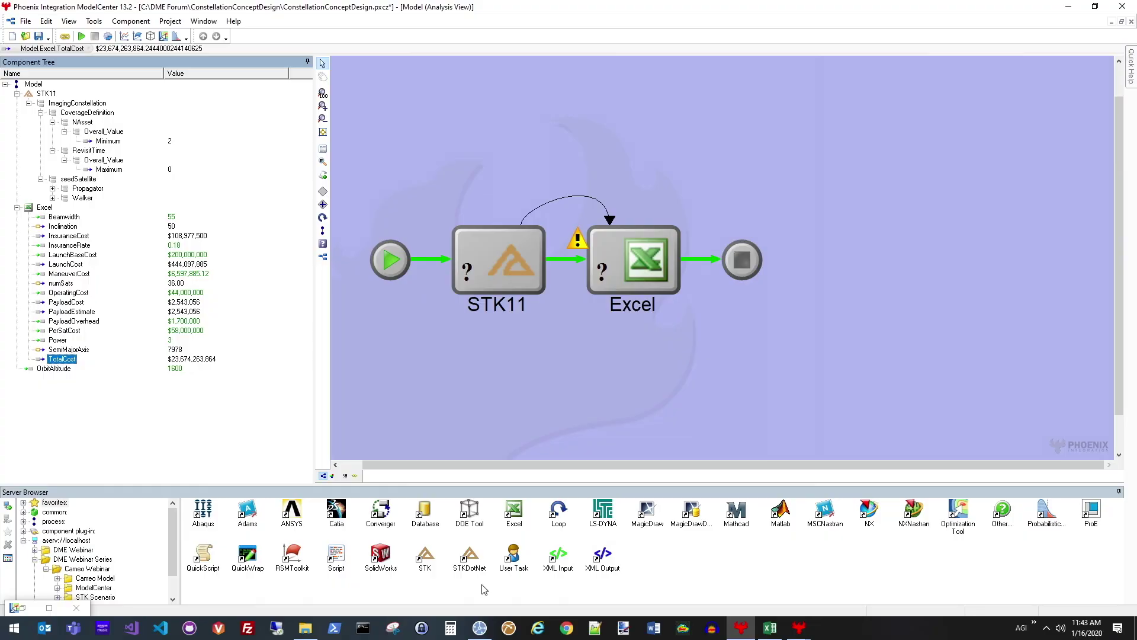
Show Walker 6 planes × 6 satellites and Propagator SemiMajorAxis 7978, Inclination 50.
{"action": "mouse_move", "coordinate": [481, 633]}
{"action": "left_click", "coordinate": [53, 198]}
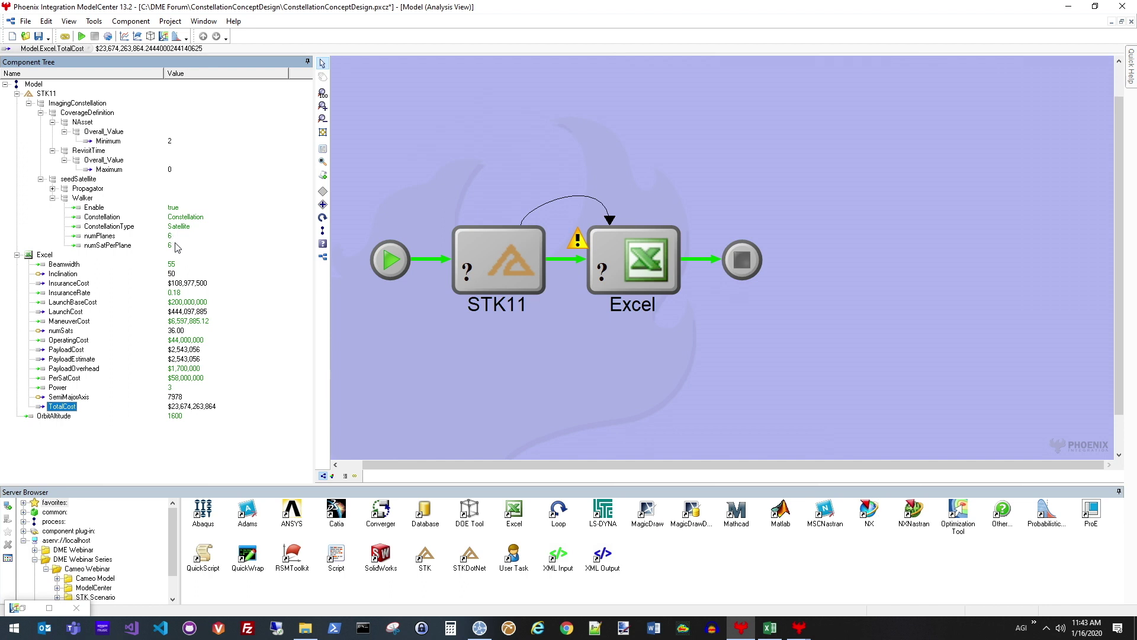
{"action": "left_click", "coordinate": [53, 189]}
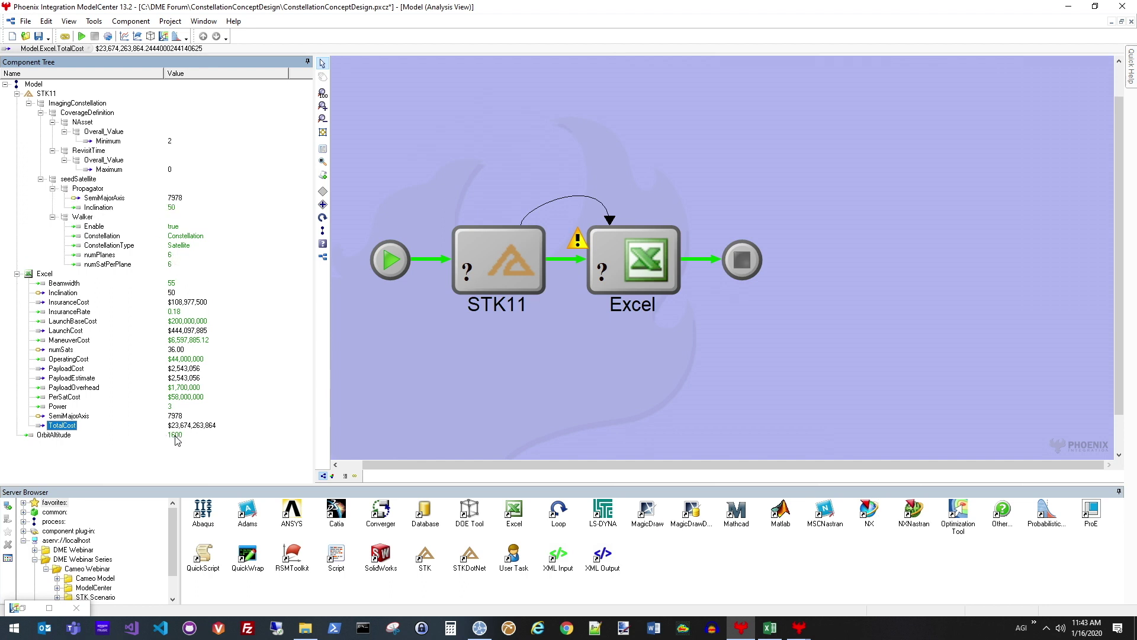
{"action": "left_click", "coordinate": [477, 634]}
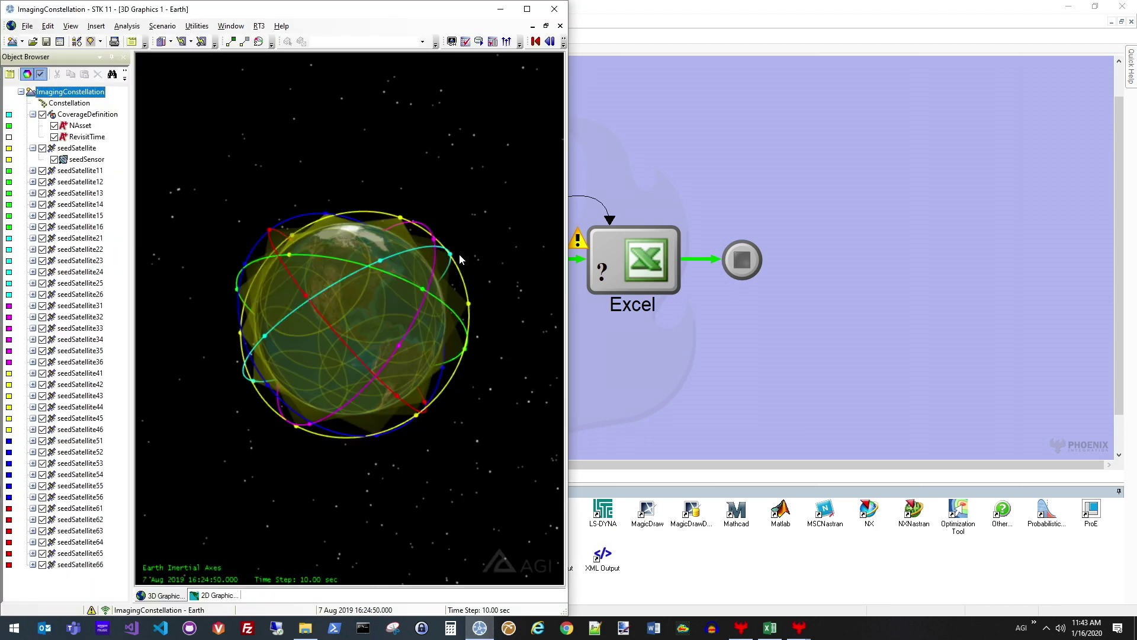
Rotate the STK constellation globe and bring up the Excel sheet showing $23,674,263,864.
{"action": "left_click_drag", "start_coordinate": [450, 255], "coordinate": [381, 257]}
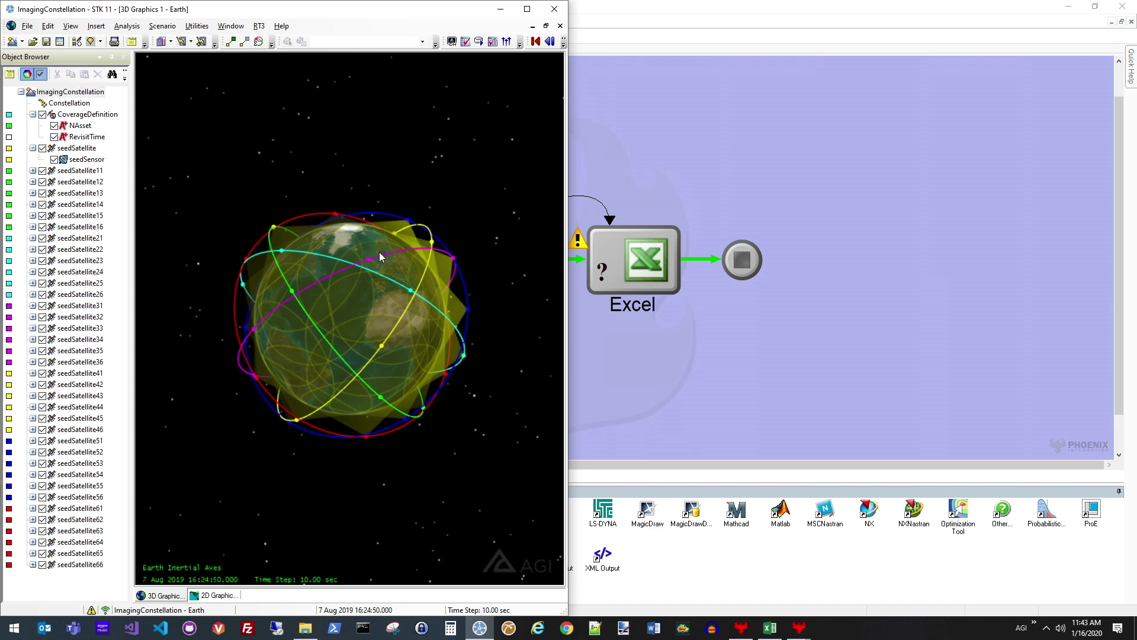
{"action": "left_click", "coordinate": [770, 629]}
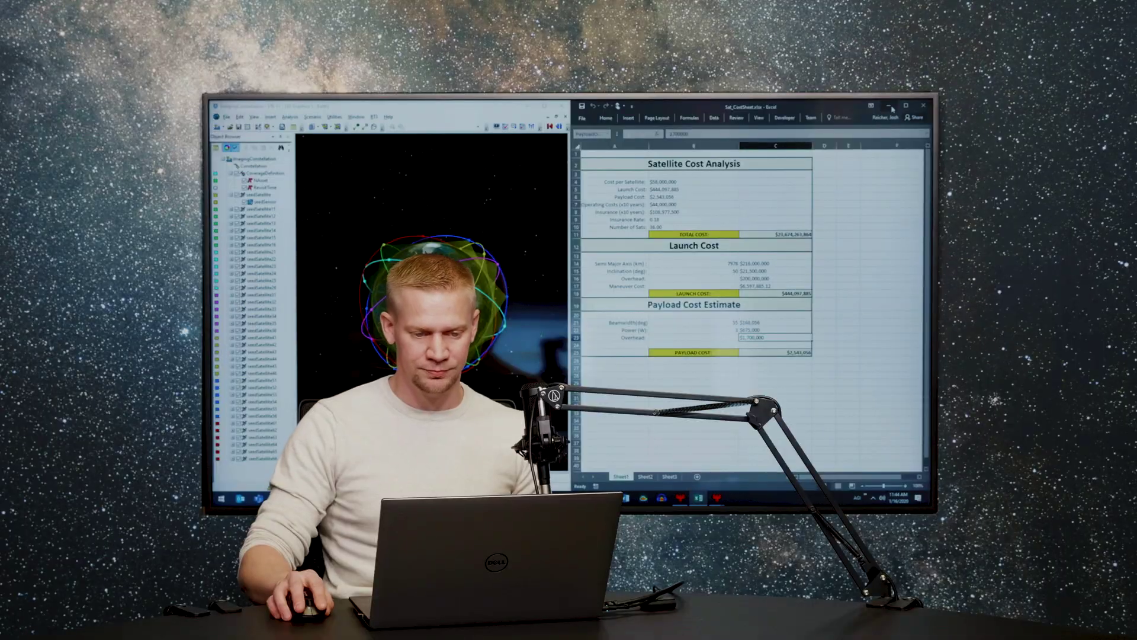
Minimize the Excel and STK 11 windows to reveal the ModelCenter workflow.
{"action": "left_click", "coordinate": [1069, 9]}
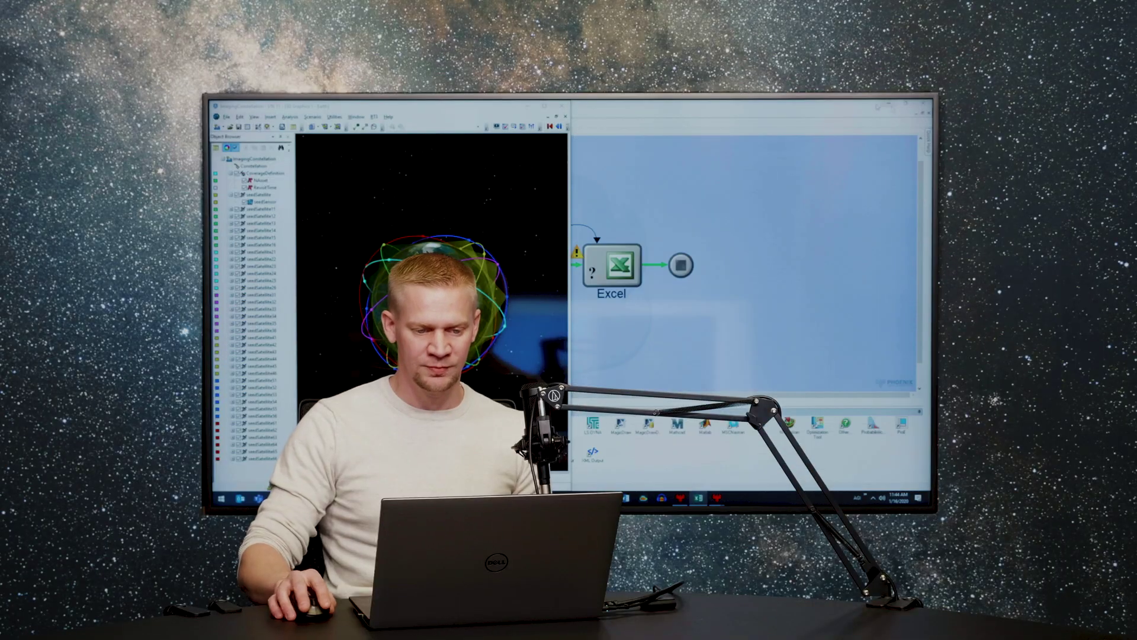
{"action": "left_click", "coordinate": [527, 107]}
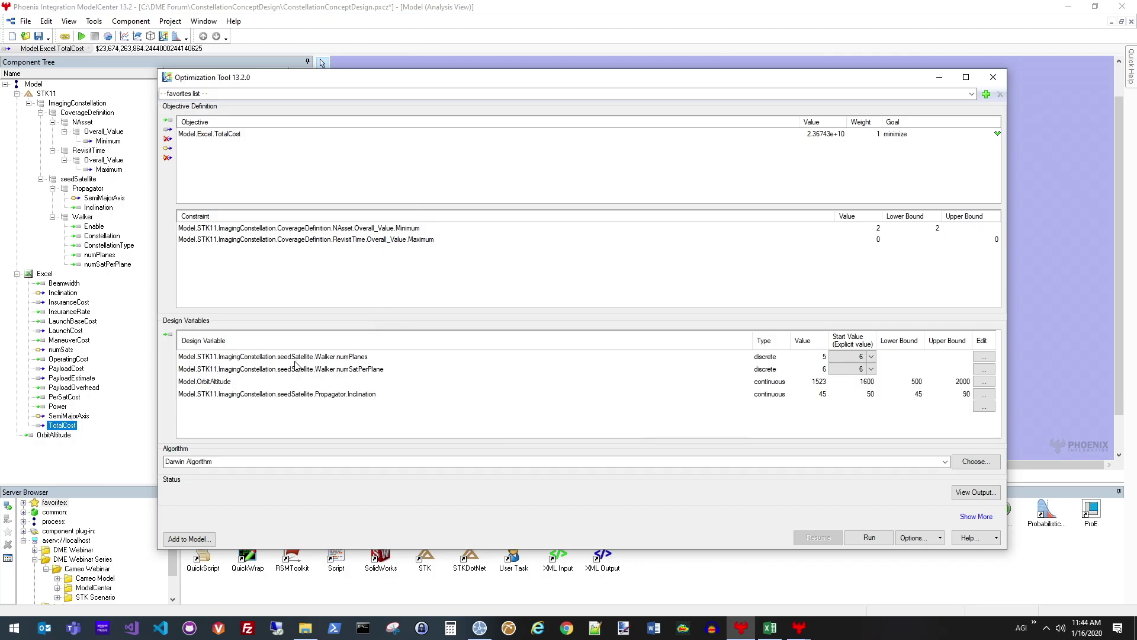
{"action": "left_click", "coordinate": [337, 360]}
{"action": "left_click", "coordinate": [340, 372]}
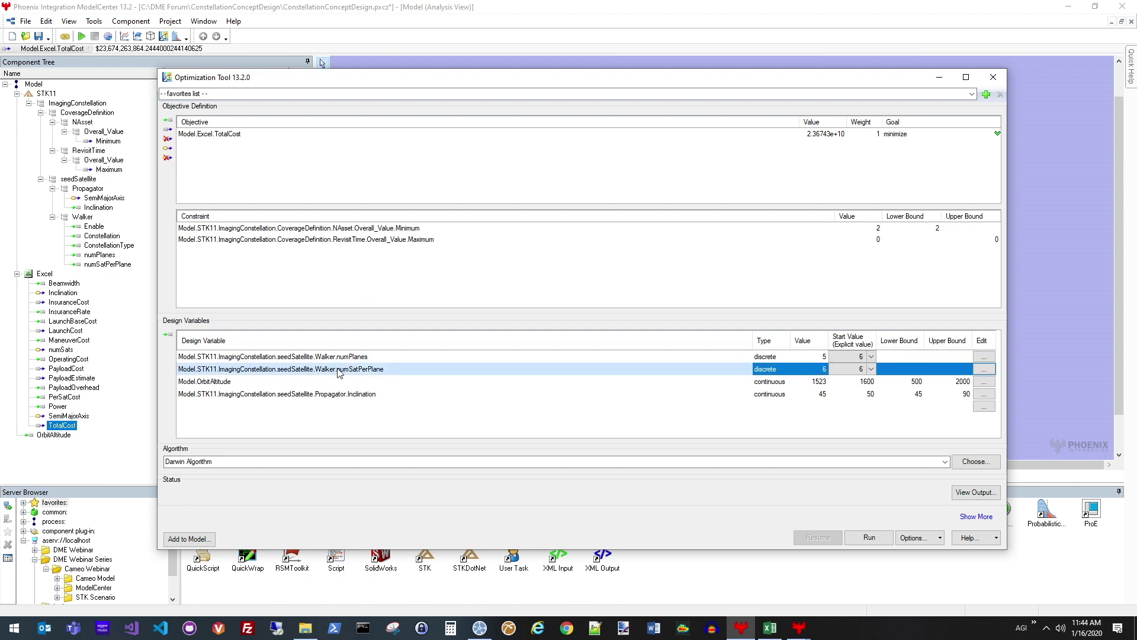
{"action": "left_click", "coordinate": [222, 383]}
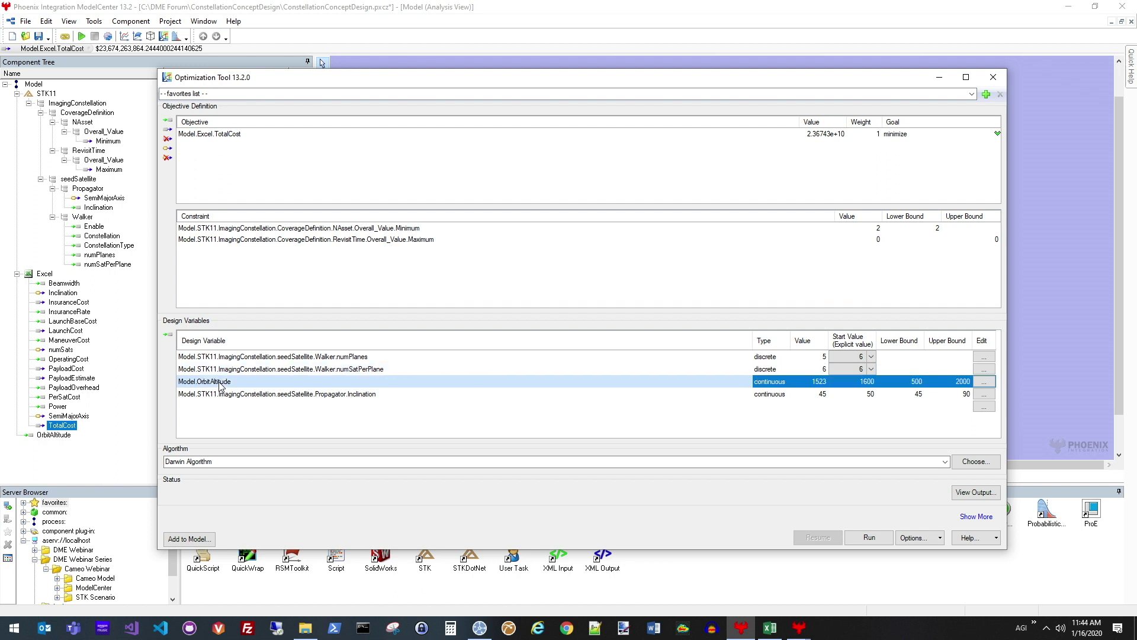
{"action": "left_click", "coordinate": [353, 395]}
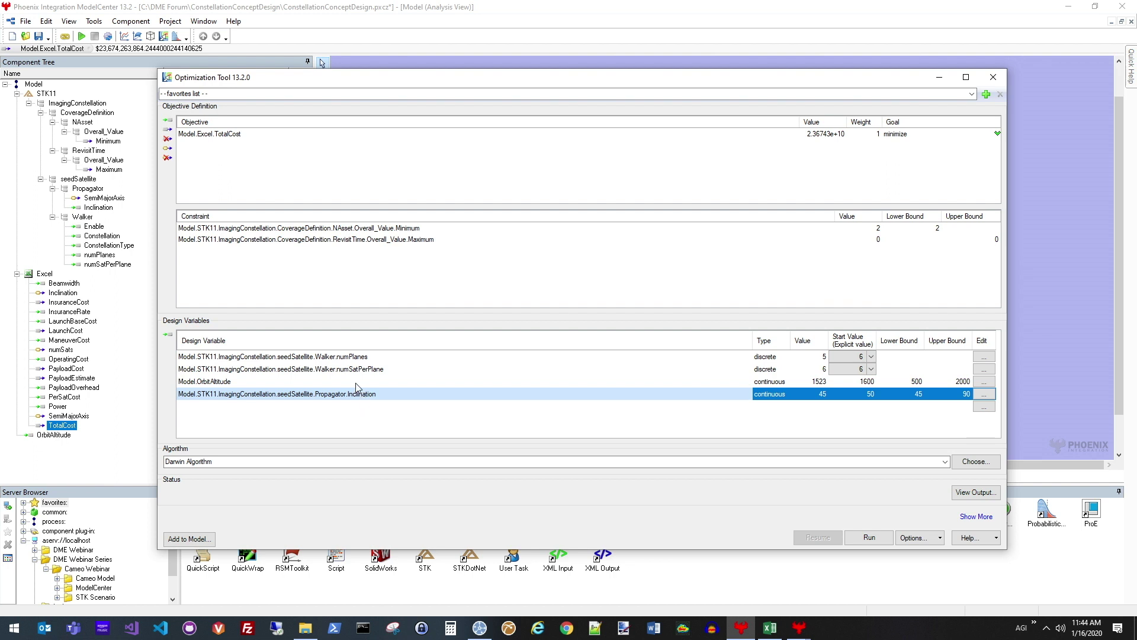
{"action": "left_click", "coordinate": [325, 230]}
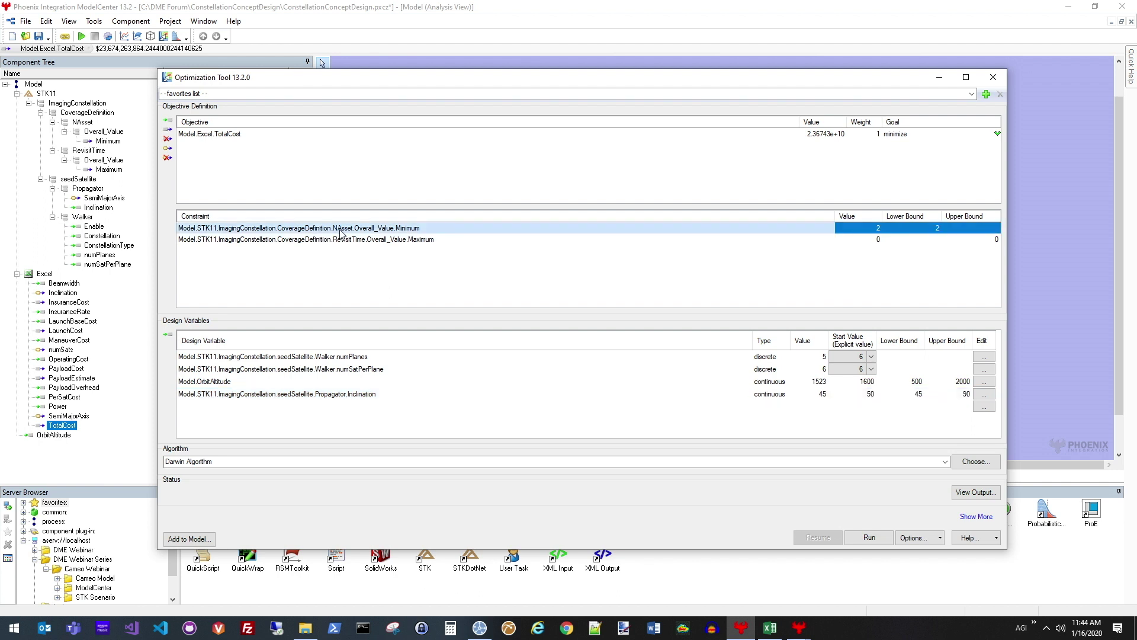
{"action": "left_click", "coordinate": [369, 242]}
{"action": "left_click", "coordinate": [984, 241]}
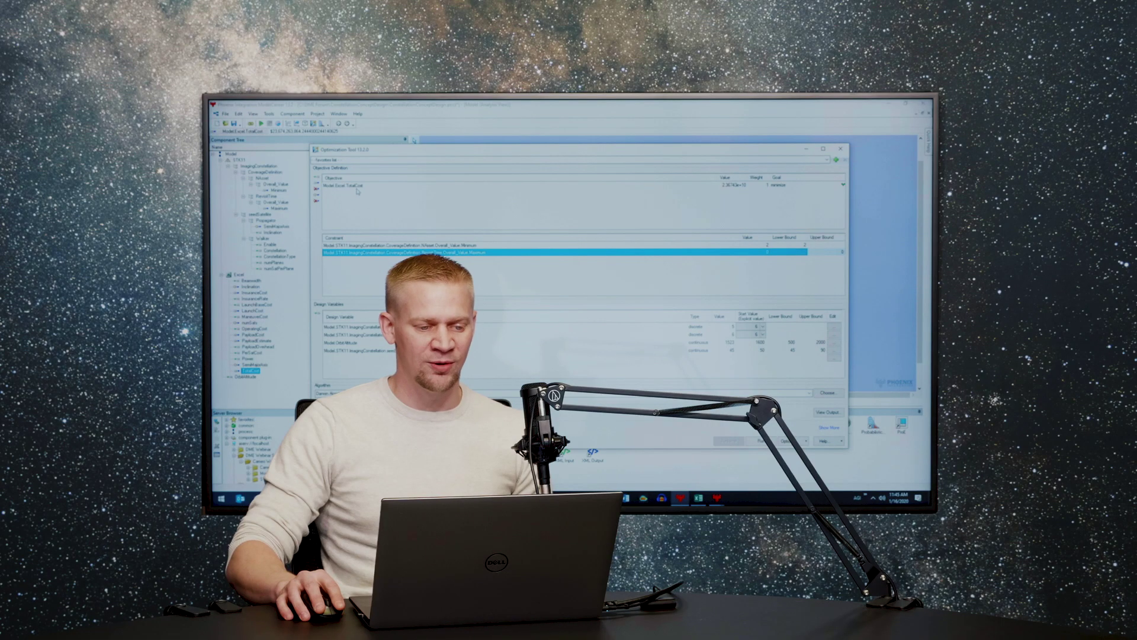
{"action": "left_click", "coordinate": [239, 136]}
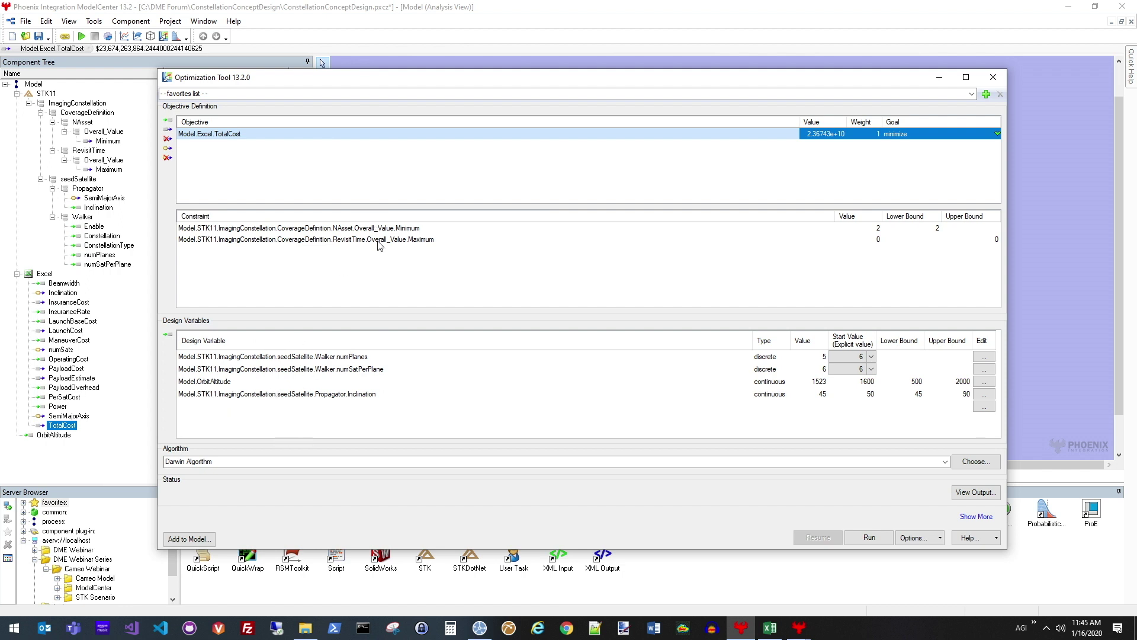
{"action": "left_click", "coordinate": [314, 135]}
{"action": "left_click", "coordinate": [972, 496]}
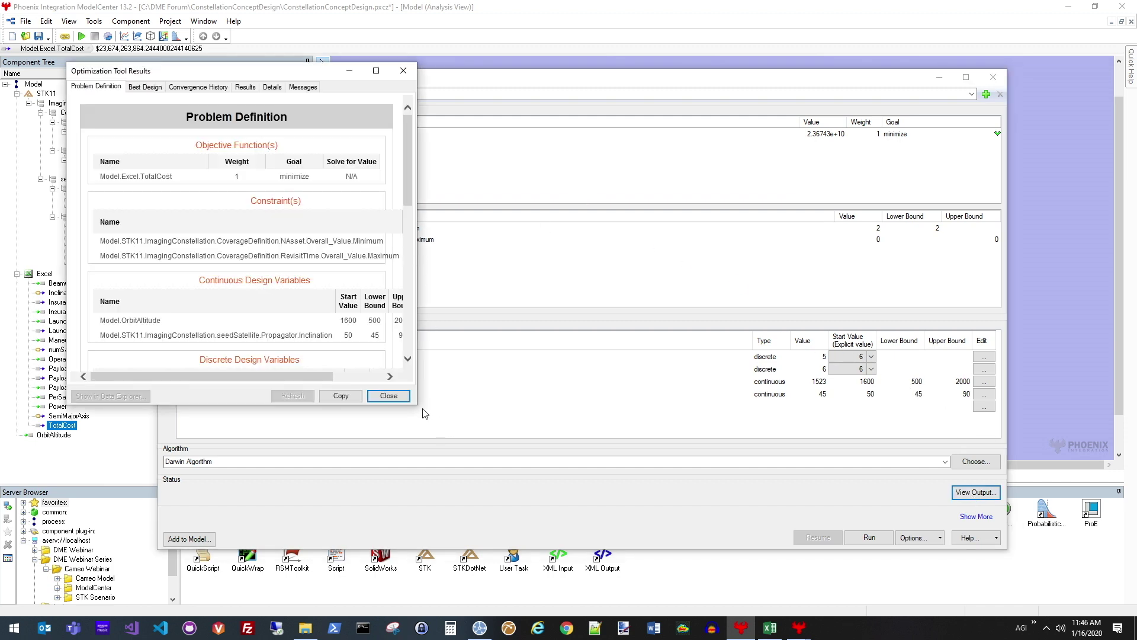
Enlarge the results window and show best design run 1454 with objective, constraints and variables.
{"action": "left_click_drag", "start_coordinate": [416, 404], "coordinate": [829, 517]}
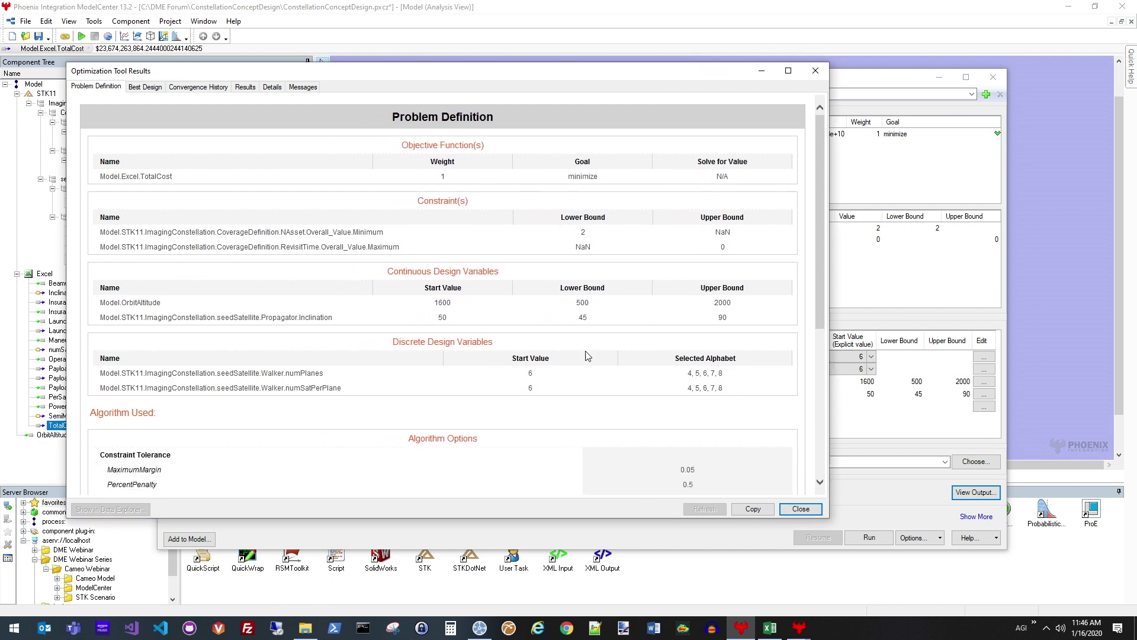
{"action": "left_click", "coordinate": [145, 88]}
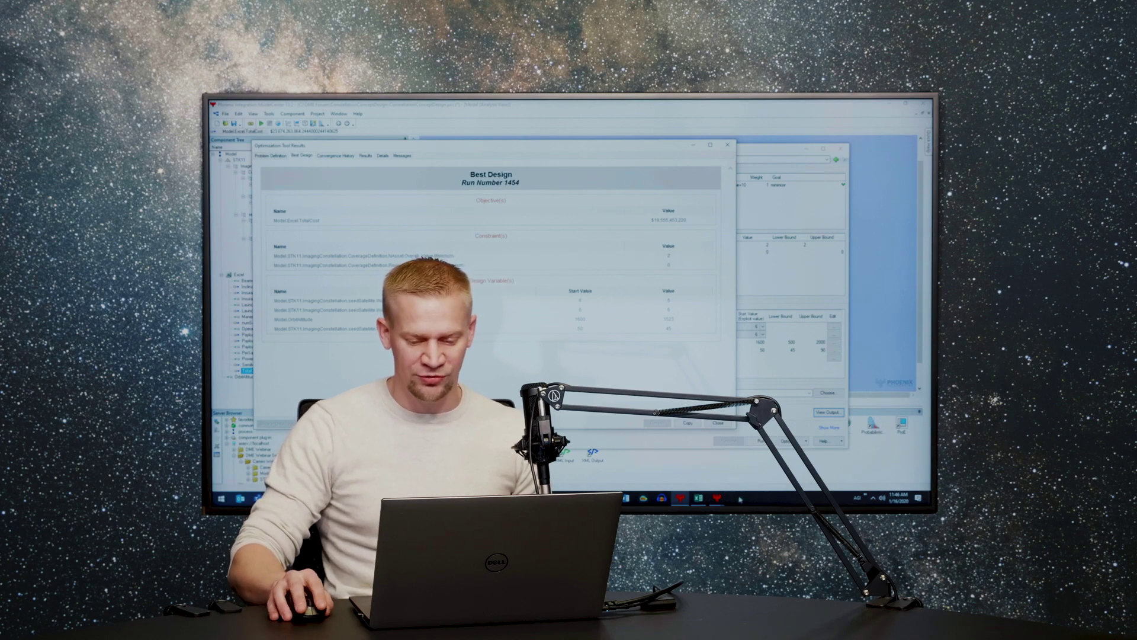
{"action": "mouse_move", "coordinate": [717, 498]}
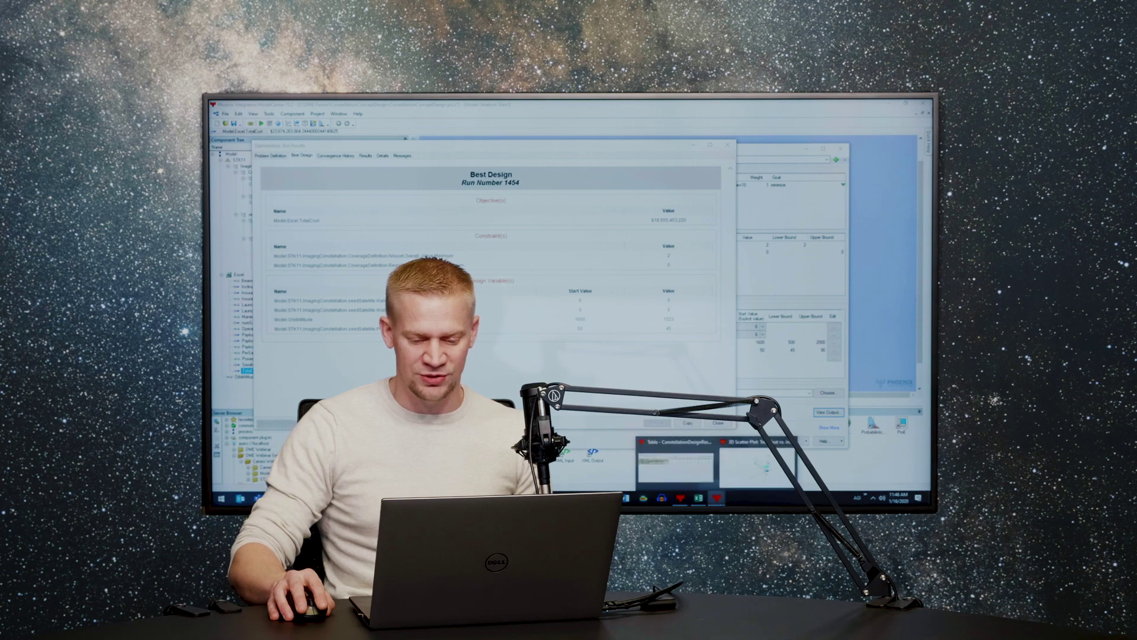
{"action": "left_click", "coordinate": [699, 469]}
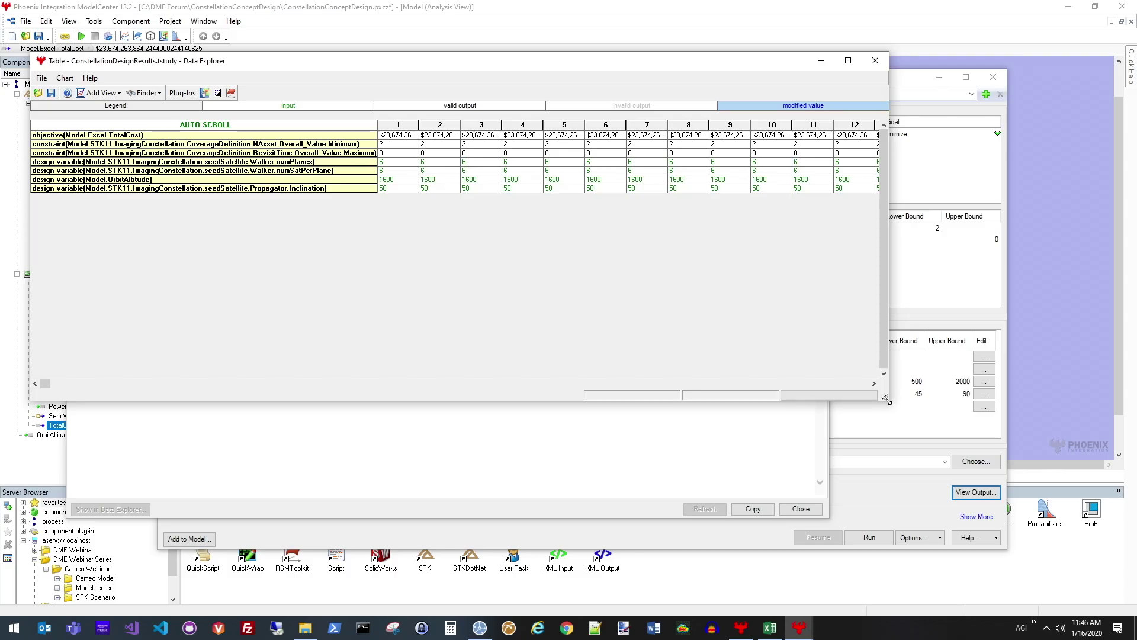
Widen the Data Explorer run table and scroll right to runs 2348–2361.
{"action": "left_click_drag", "start_coordinate": [918, 409], "coordinate": [974, 427]}
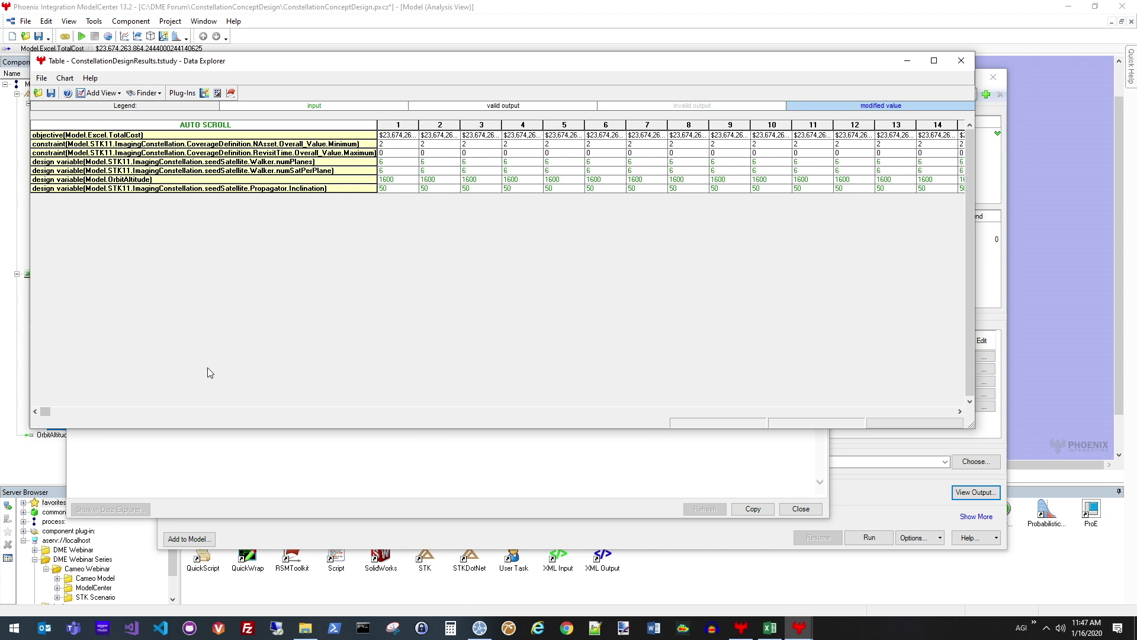
{"action": "left_click_drag", "start_coordinate": [43, 413], "coordinate": [674, 388]}
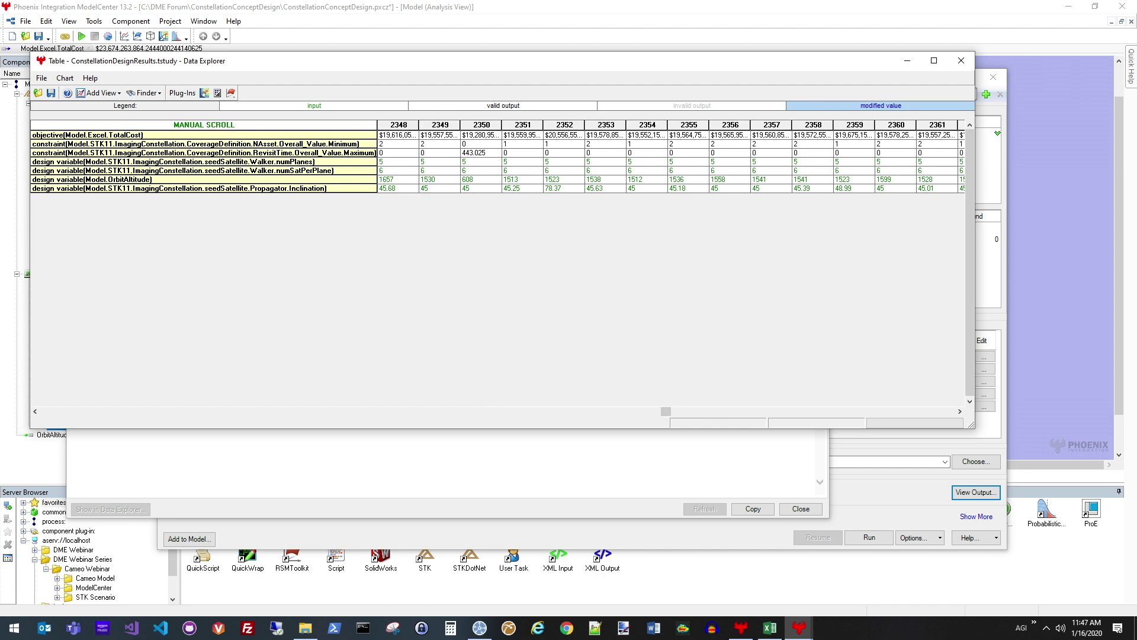
{"action": "mouse_move", "coordinate": [798, 627]}
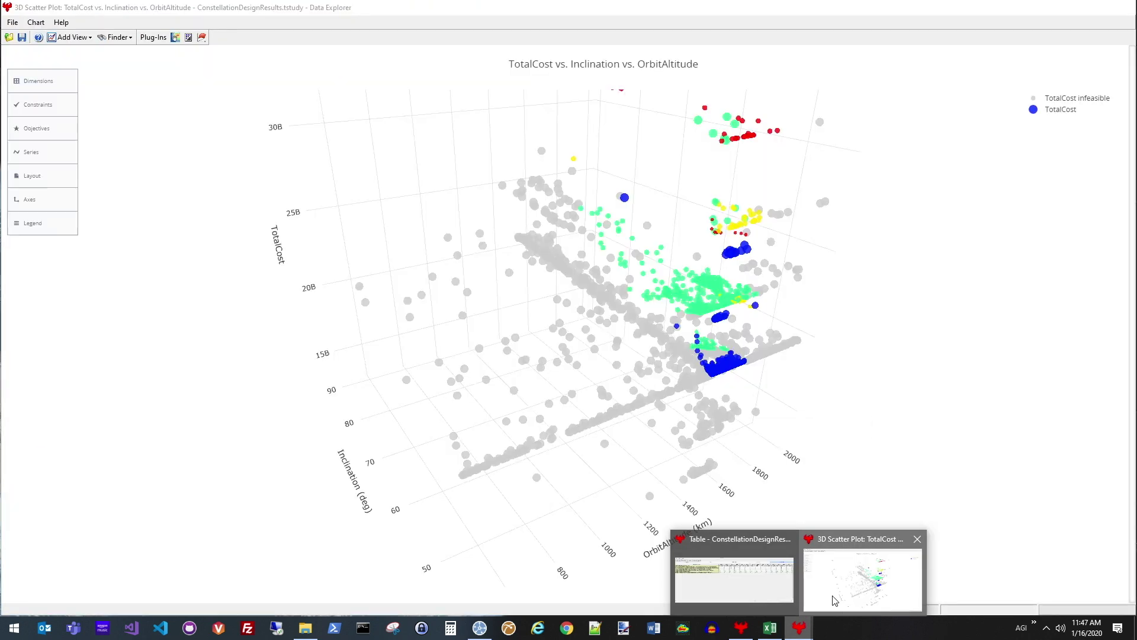
{"action": "left_click", "coordinate": [835, 601]}
Zoom the TotalCost vs. Inclination vs. OrbitAltitude scatter plot and inspect run values.
{"action": "scroll", "coordinate": [730, 289], "scroll_direction": "up", "scroll_amount": 2}
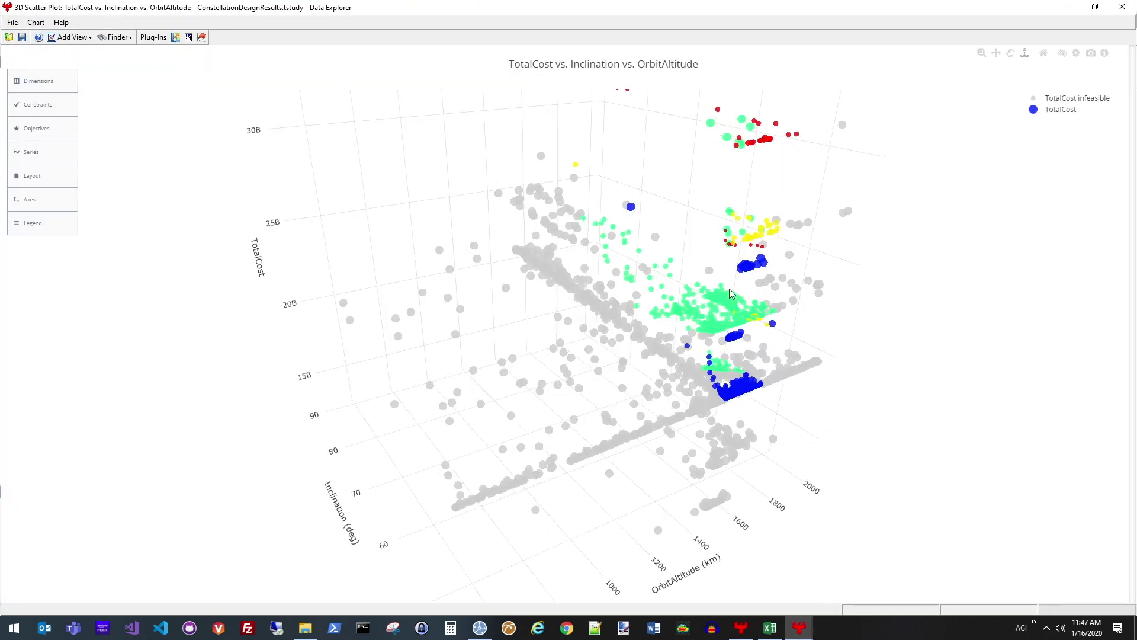
{"action": "scroll", "coordinate": [740, 302], "scroll_direction": "down", "scroll_amount": 2}
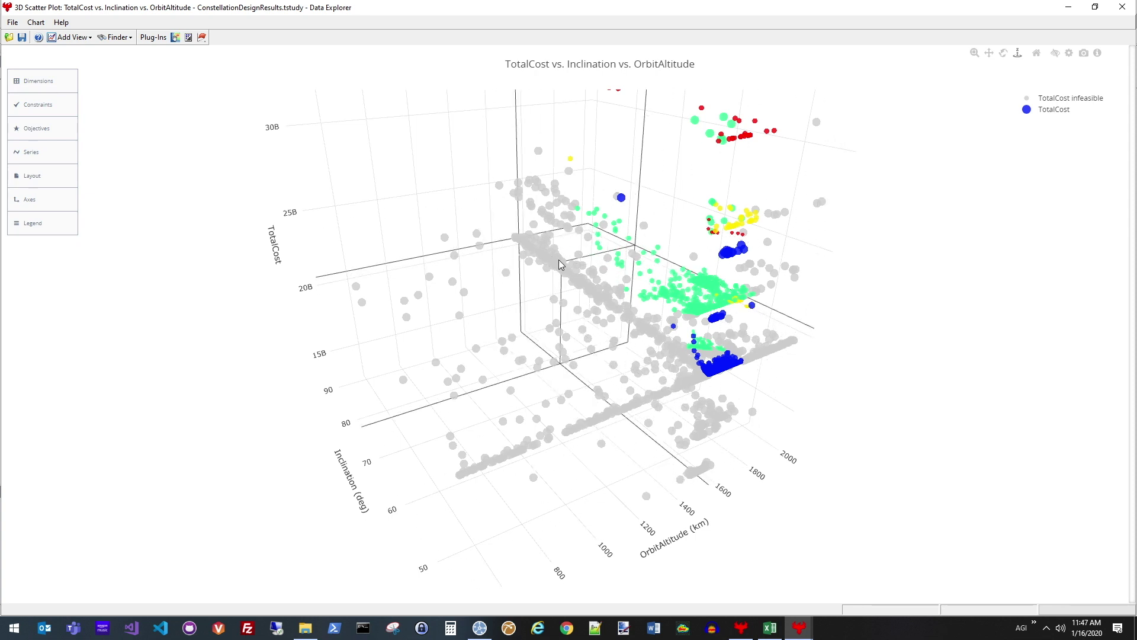
{"action": "mouse_move", "coordinate": [556, 254]}
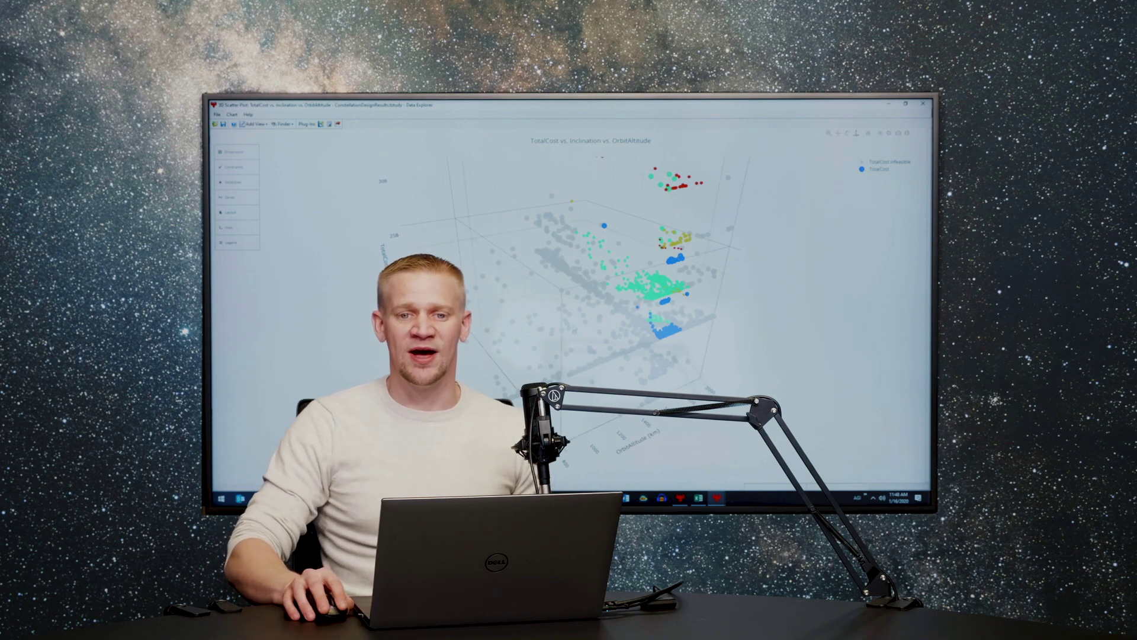
Glance at the STK constellation and Excel cost sheet, then return to the optimization results.
{"action": "mouse_move", "coordinate": [640, 289]}
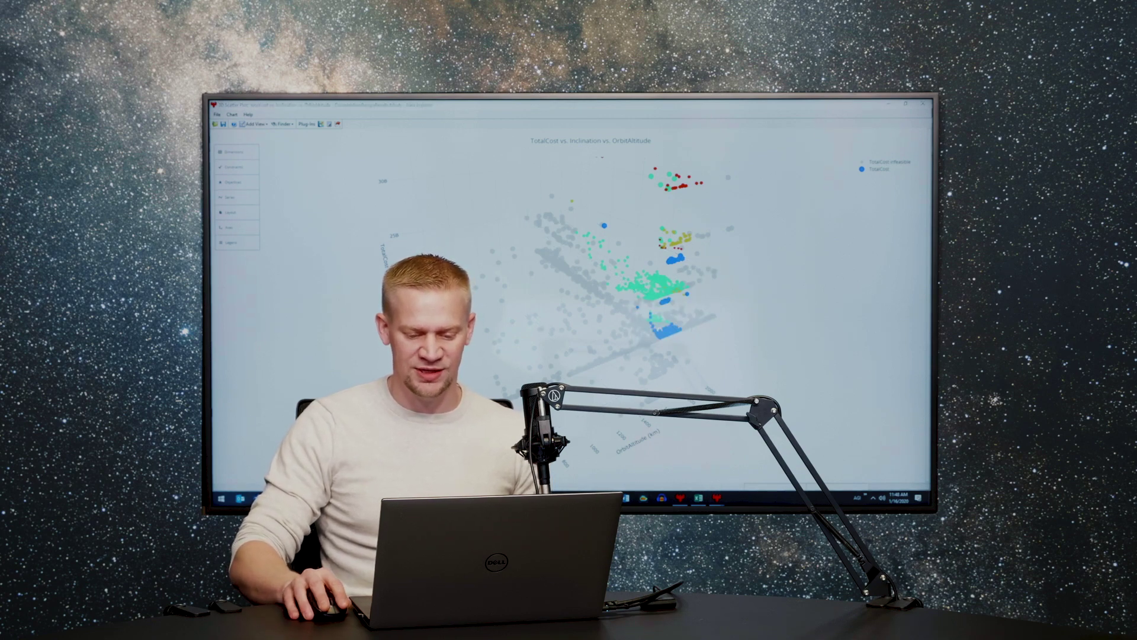
{"action": "left_click", "coordinate": [679, 498]}
{"action": "left_click", "coordinate": [698, 497]}
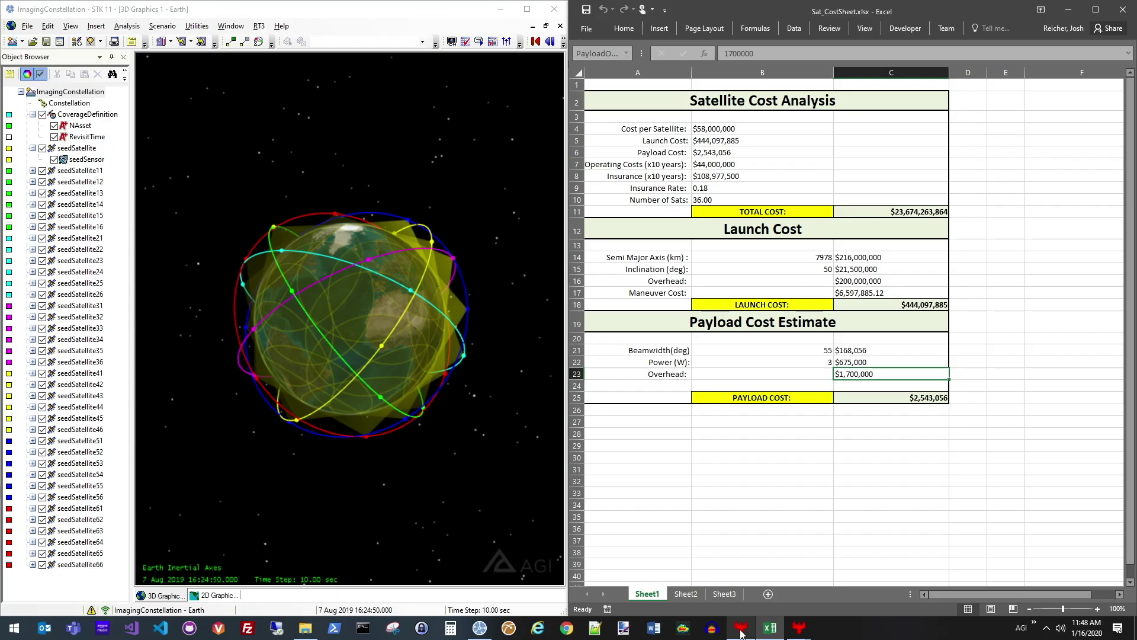
{"action": "mouse_move", "coordinate": [741, 627]}
{"action": "left_click", "coordinate": [751, 599]}
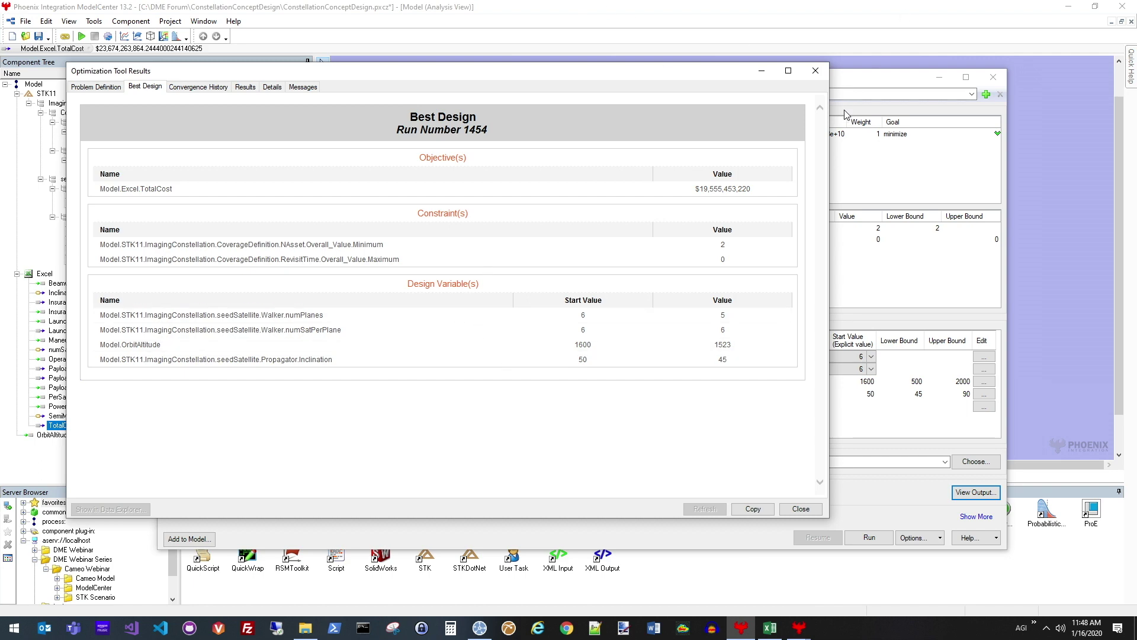
Close the optimization results and Optimization Tool, confirming the prompt, to show the workflow.
{"action": "left_click", "coordinate": [815, 70]}
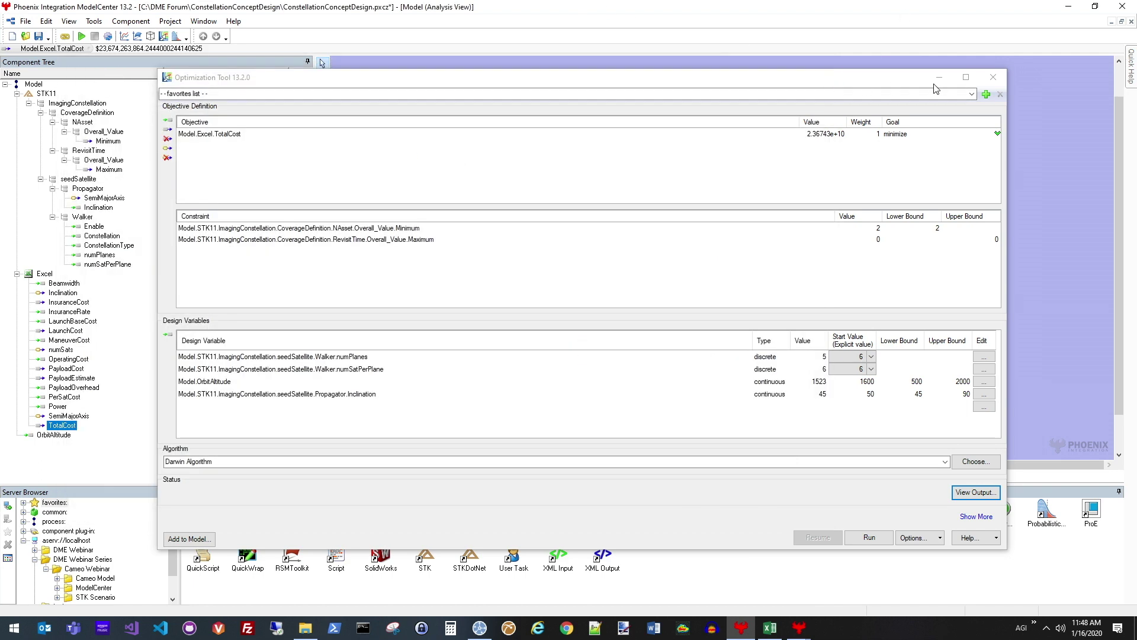
{"action": "left_click", "coordinate": [1002, 83]}
{"action": "left_click", "coordinate": [638, 348]}
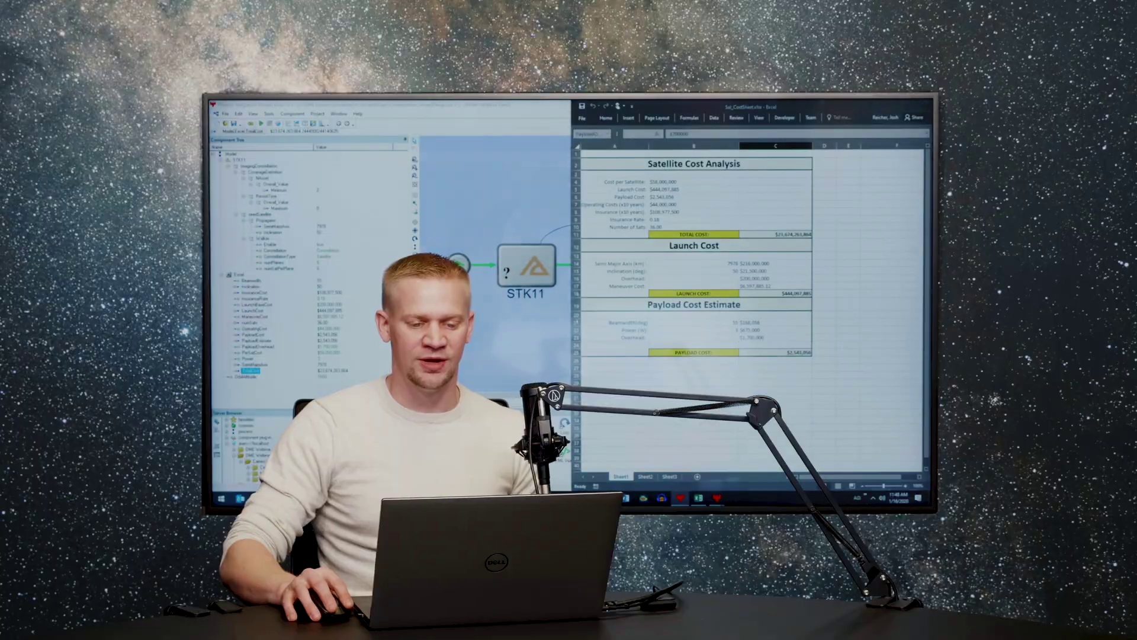
{"action": "key", "text": "alt+Tab"}
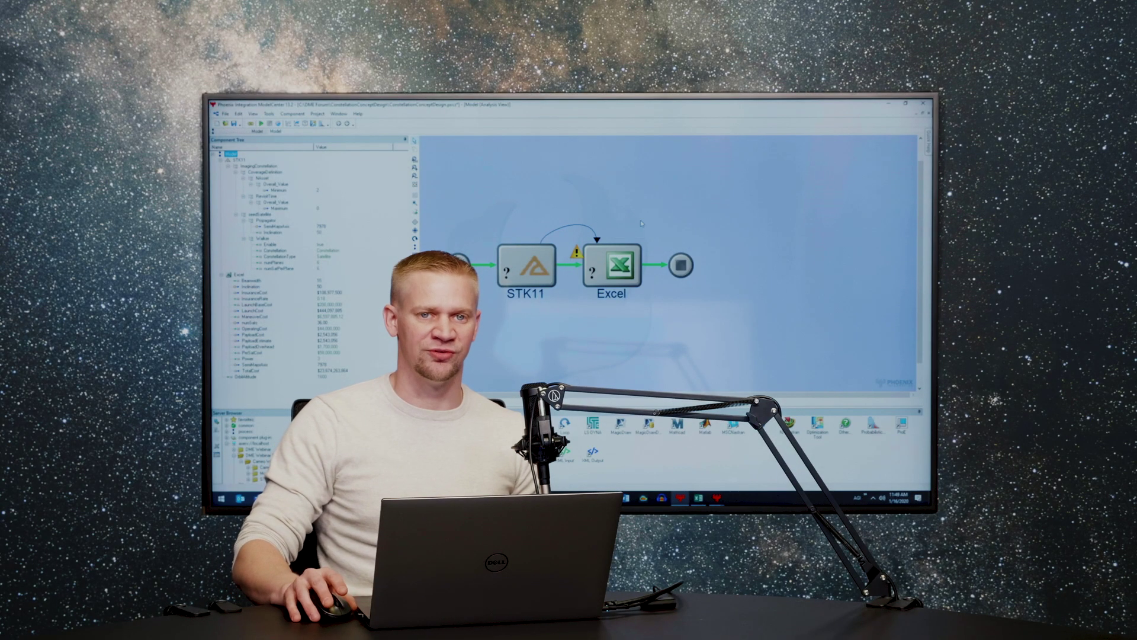